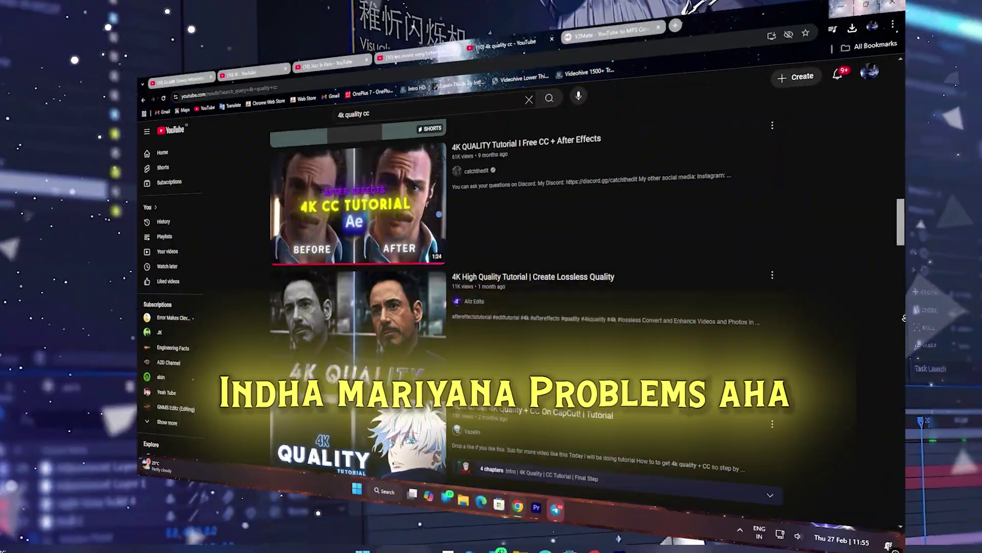
# Step: Open the Presets folder with GNMS Free CC and GNMS Topaz Settings.tlpreset, then minimize Explorer
pyautogui.scroll(-10, 373, 170)
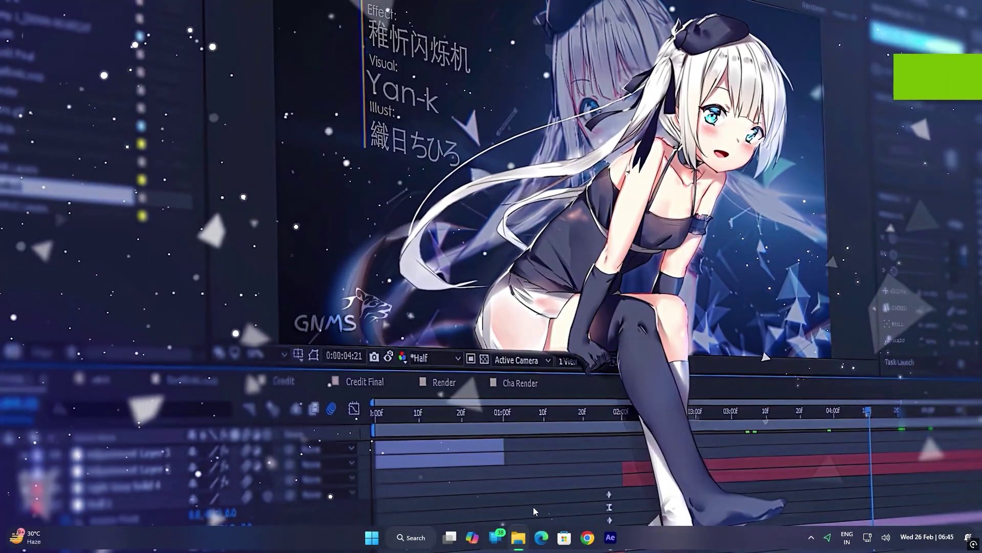
pyautogui.rightClick(518, 537)
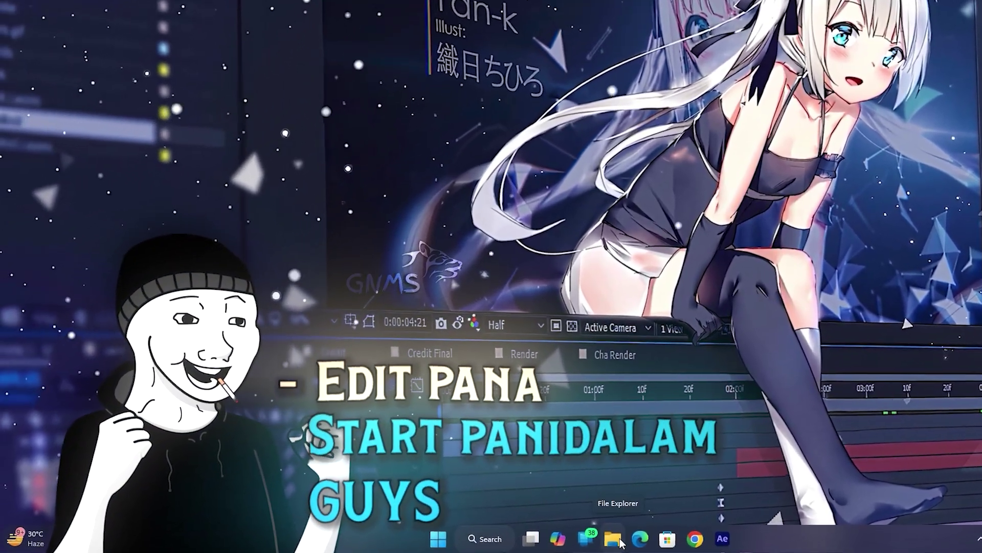
pyautogui.rightClick(621, 542)
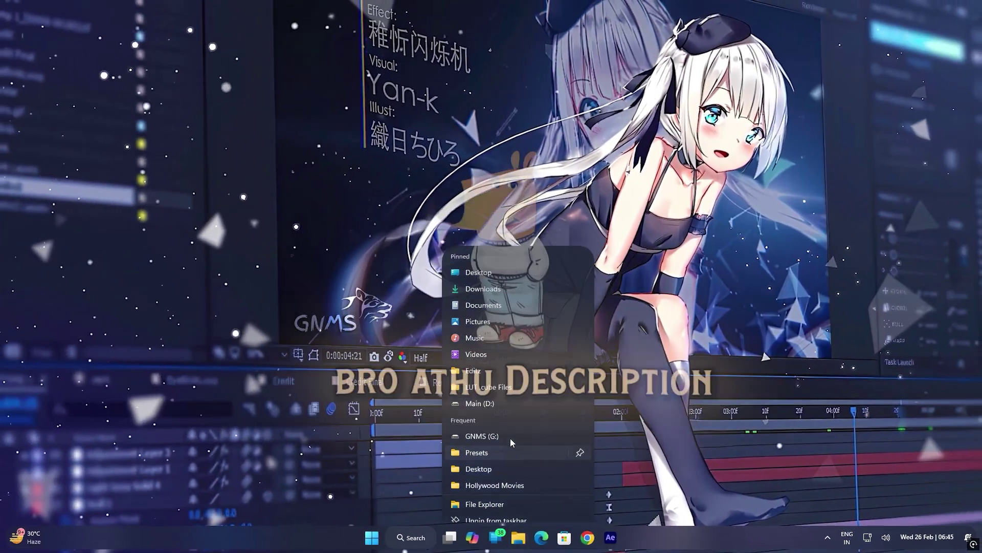
pyautogui.click(511, 440)
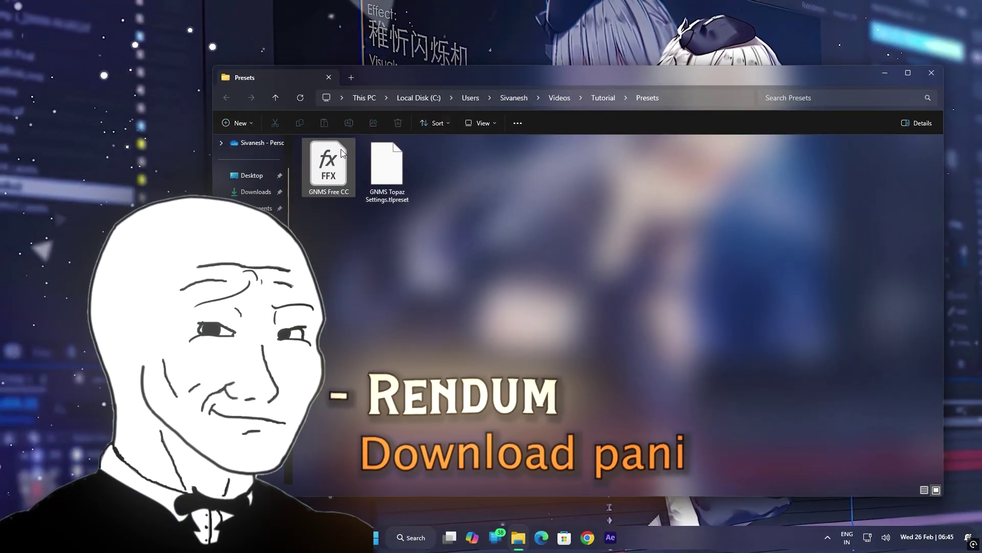
pyautogui.click(885, 72)
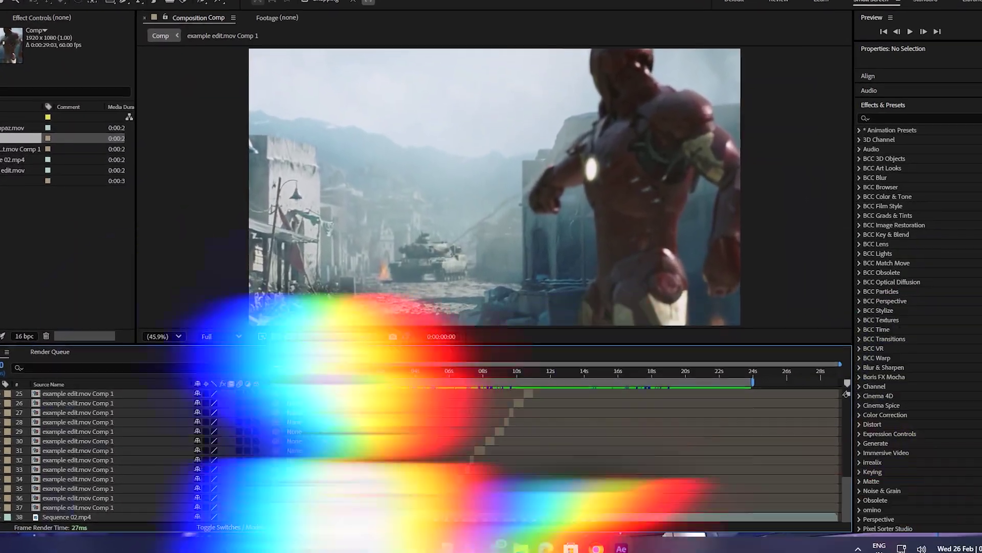
# Step: Stop the timeline at 0:00:09:05 and add the Comp composition to the Render Queue
pyautogui.moveTo(392, 391); pyautogui.dragTo(411, 361)
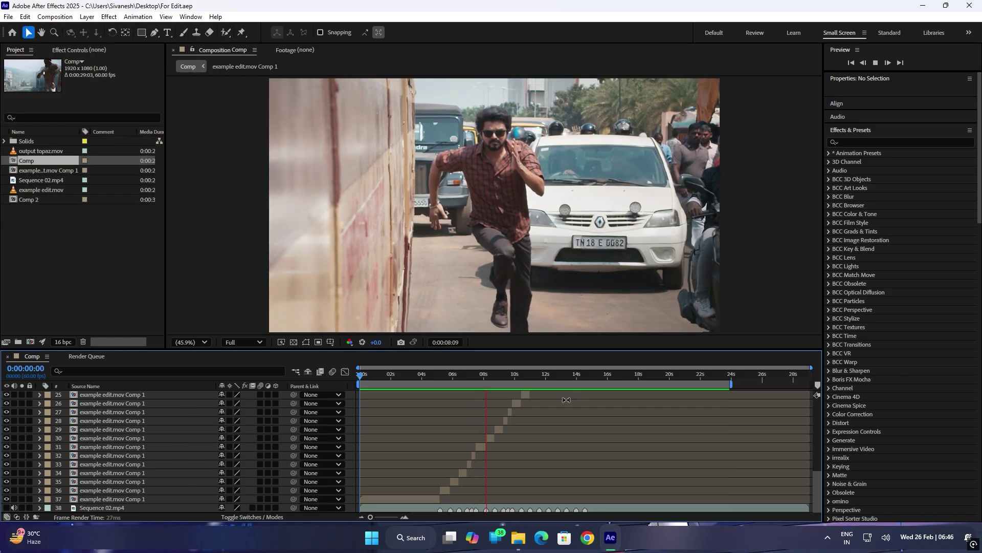
pyautogui.click(490, 438)
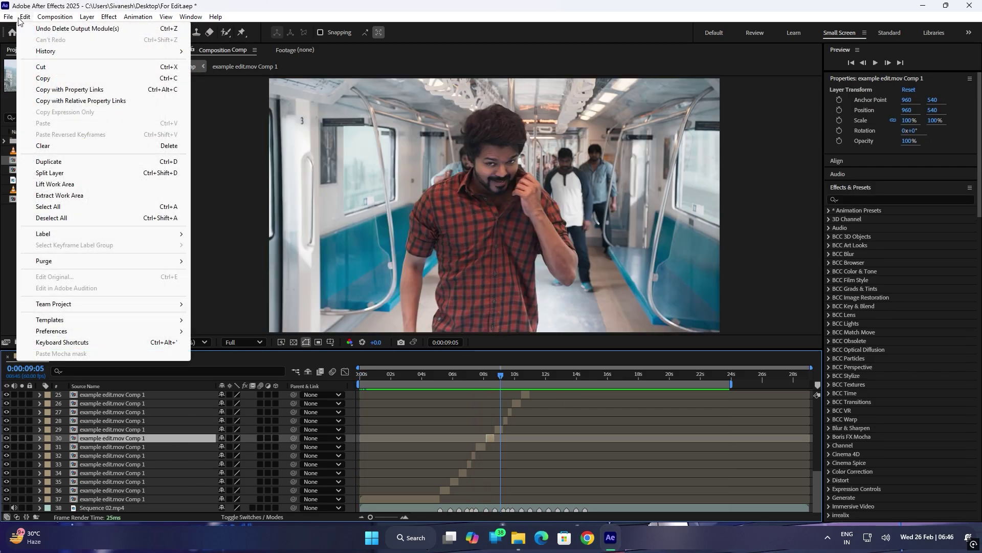
pyautogui.moveTo(8, 19)
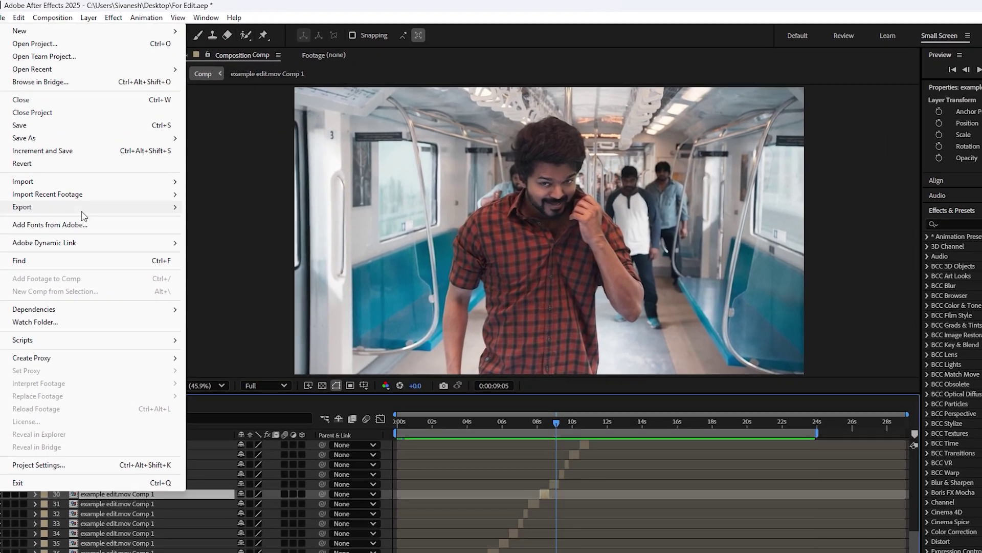
pyautogui.moveTo(62, 184)
pyautogui.click(248, 214)
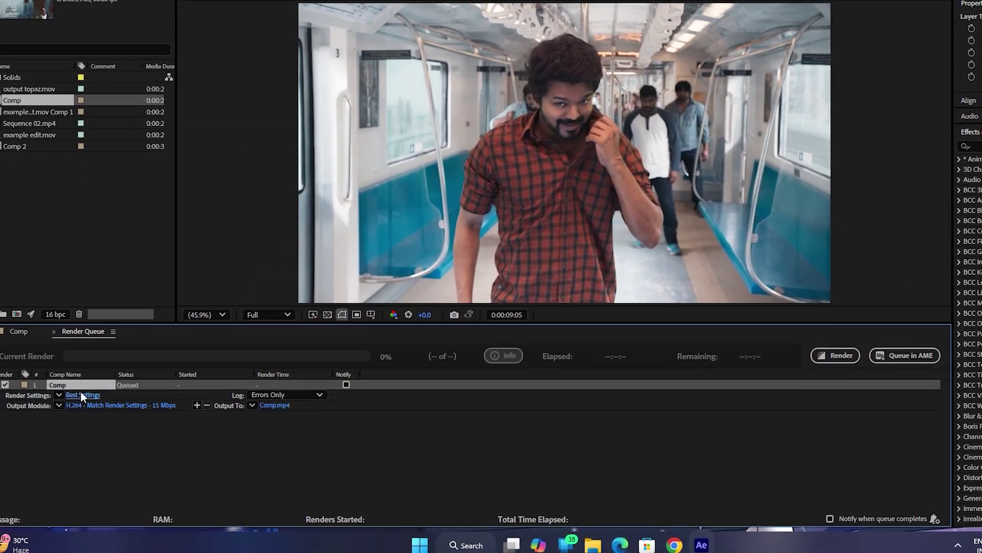
# Step: Set the Comp output module to QuickTime with RGB + Alpha channels and Trillions of Colors+ depth
pyautogui.click(81, 394)
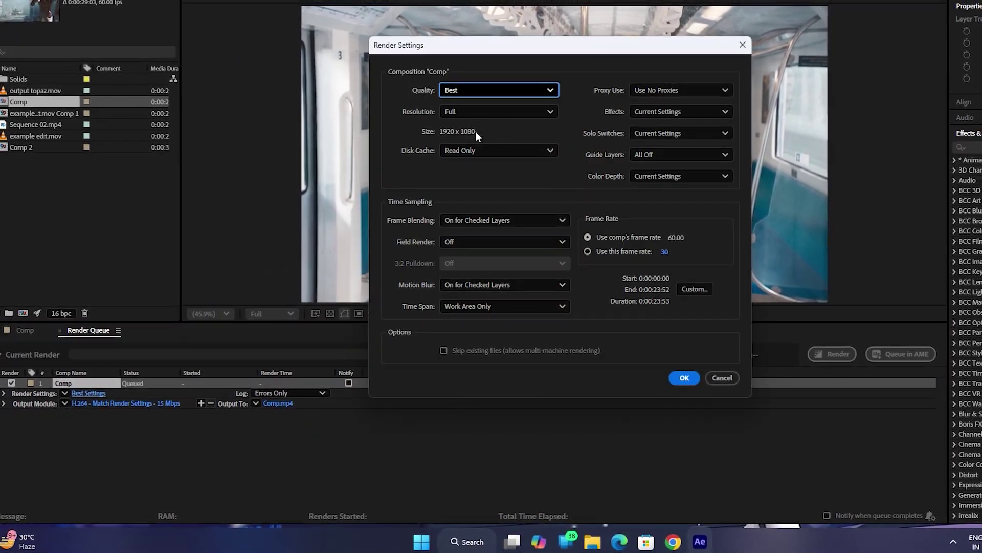
pyautogui.click(684, 376)
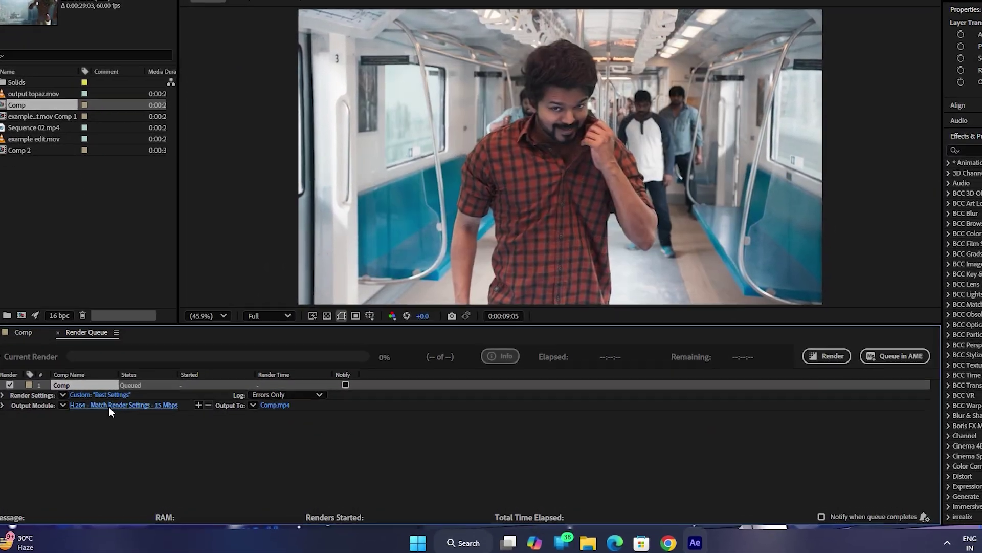
pyautogui.click(110, 402)
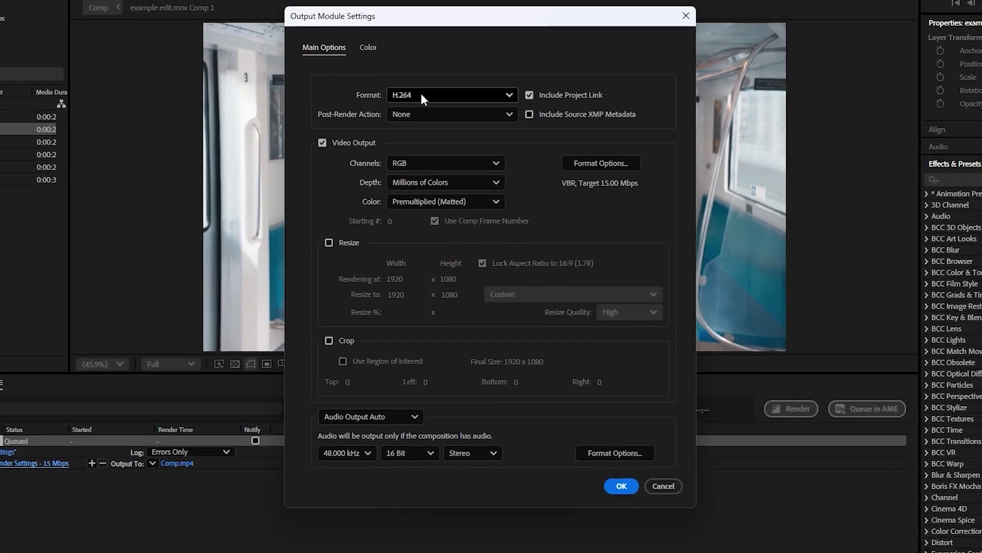
pyautogui.click(422, 94)
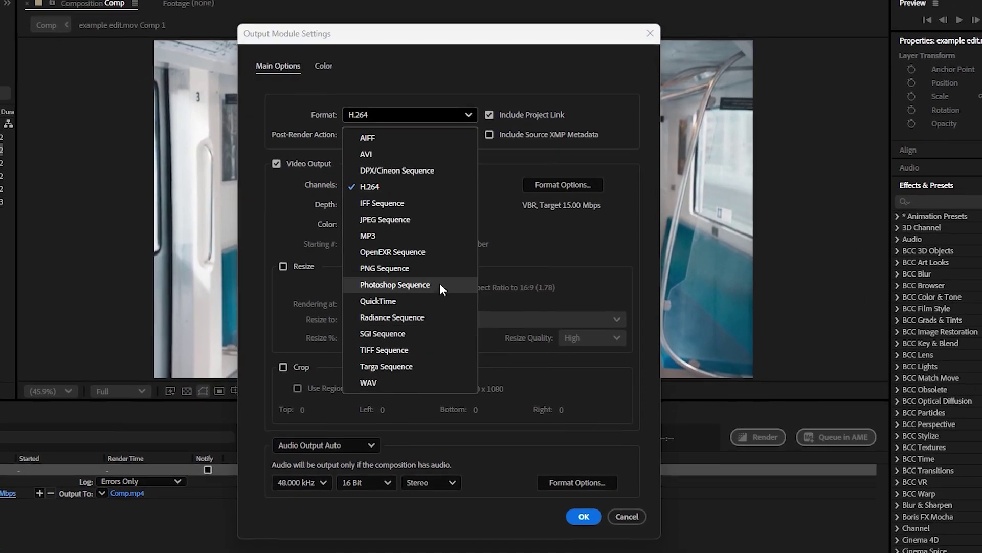
pyautogui.press('Escape')
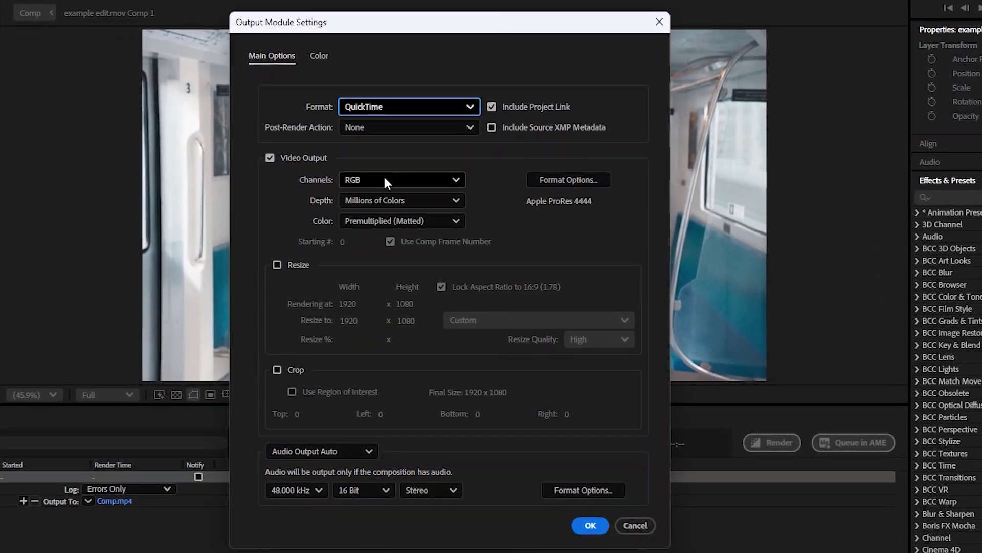
pyautogui.click(384, 181)
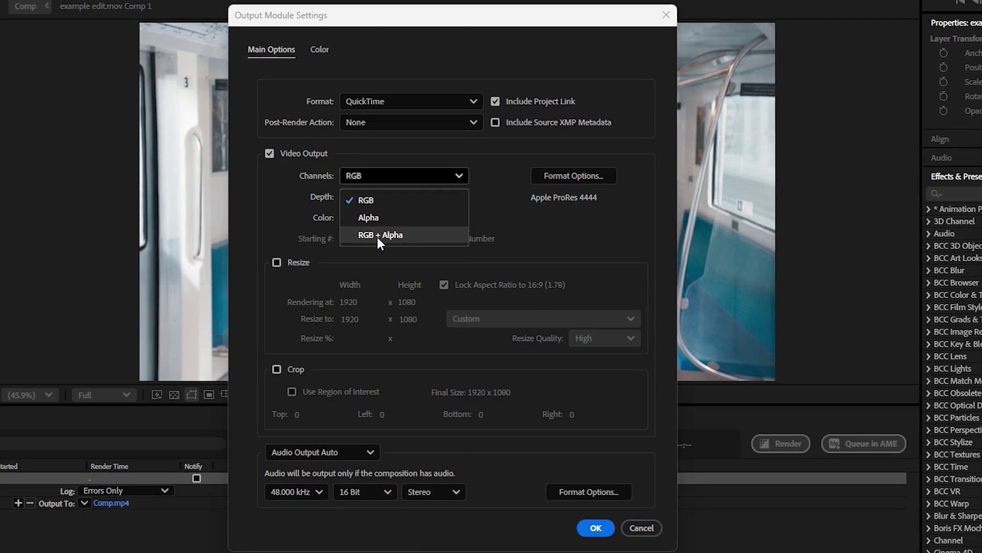
pyautogui.click(377, 236)
pyautogui.click(398, 198)
pyautogui.click(404, 288)
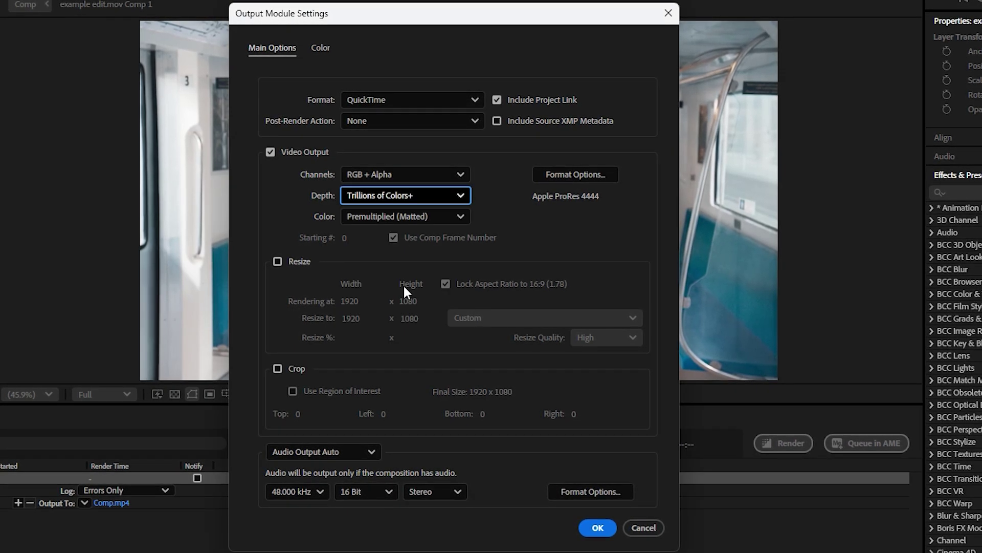
# Step: Keep Apple ProRes 4444 as the QuickTime codec and confirm the output module settings
pyautogui.click(561, 174)
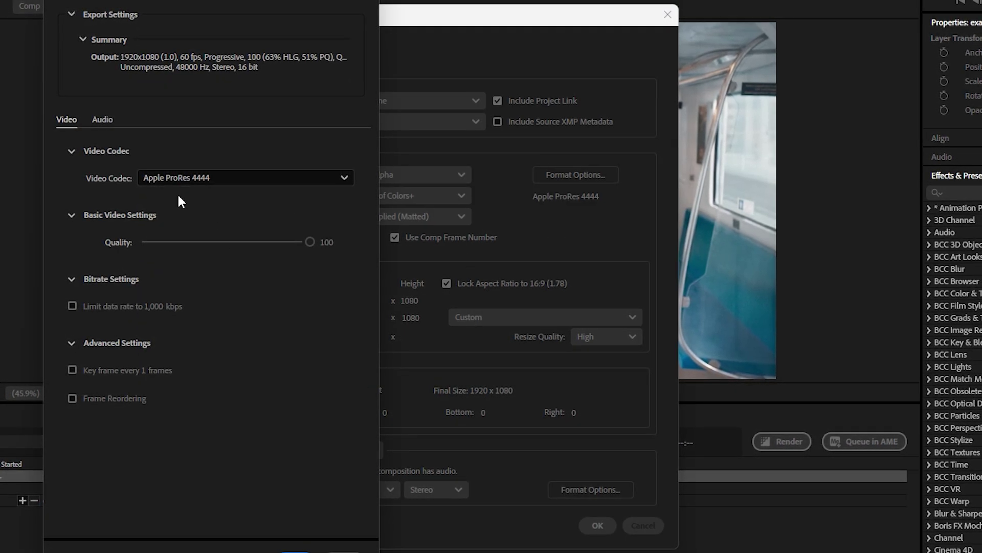
pyautogui.click(260, 177)
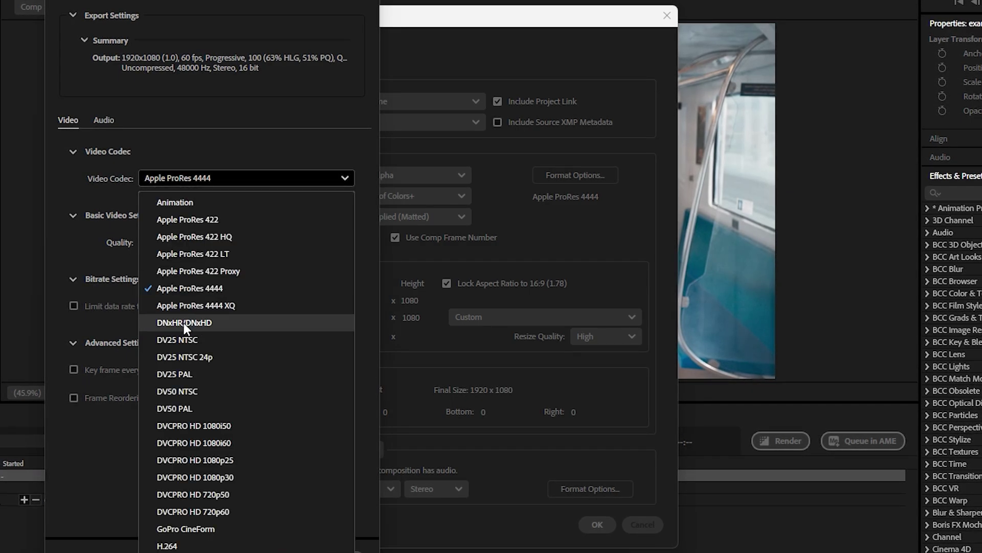
pyautogui.click(209, 288)
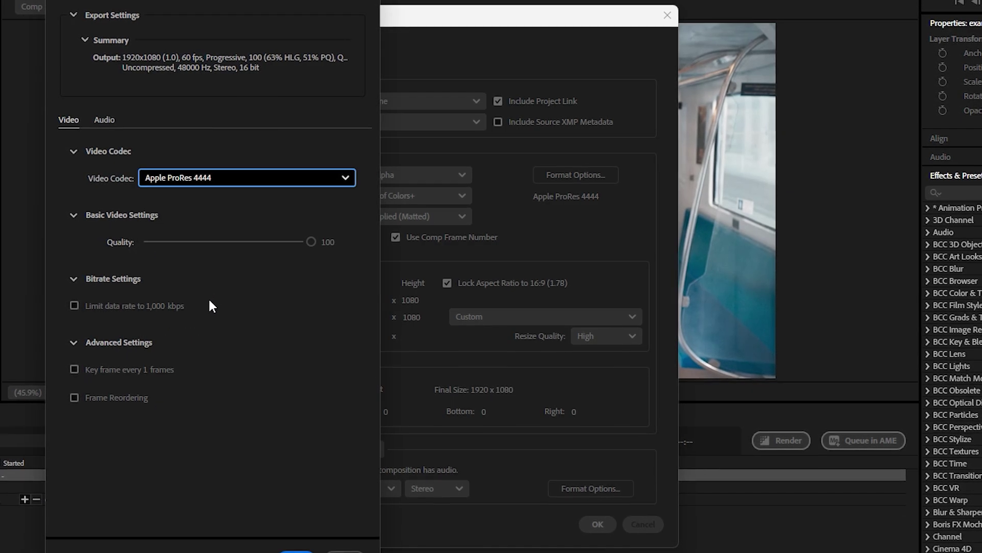
pyautogui.press('Return')
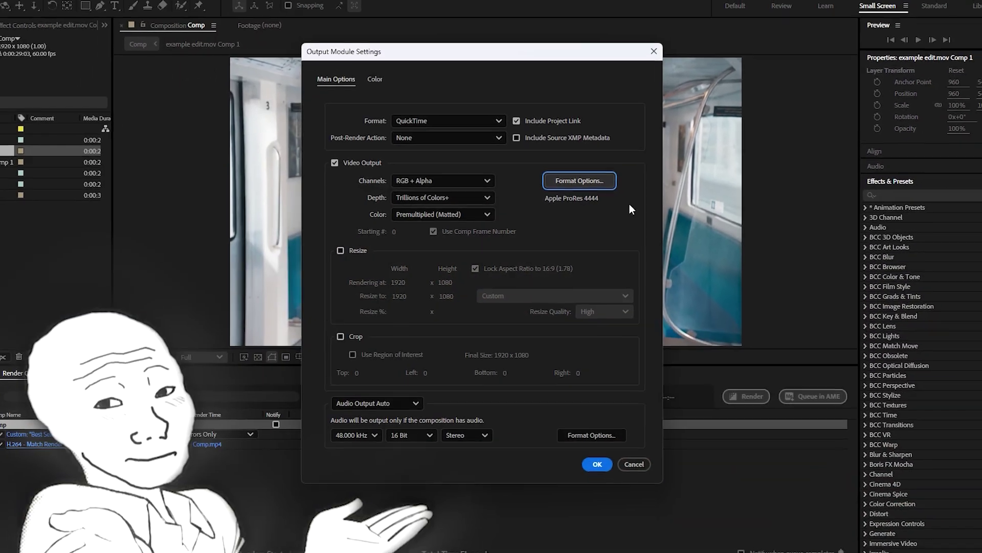
pyautogui.moveTo(485, 57); pyautogui.dragTo(774, 56)
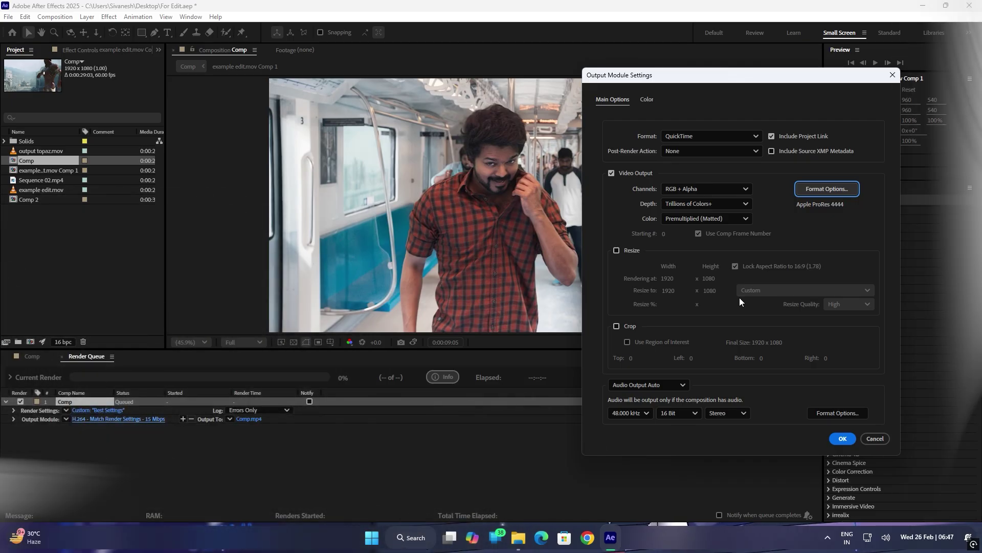
pyautogui.click(843, 438)
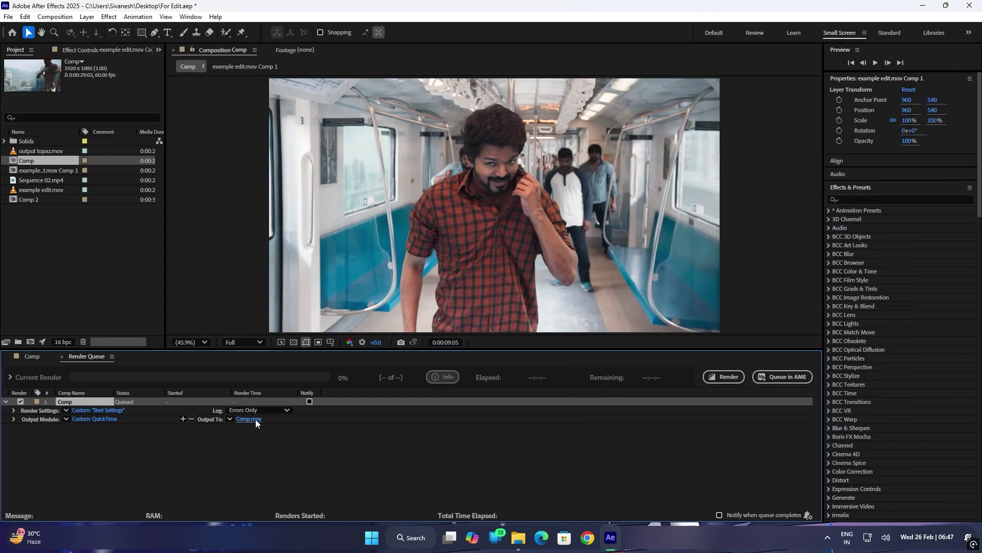
# Step: Set the render output to output.mov and render the queued Comp
pyautogui.click(253, 419)
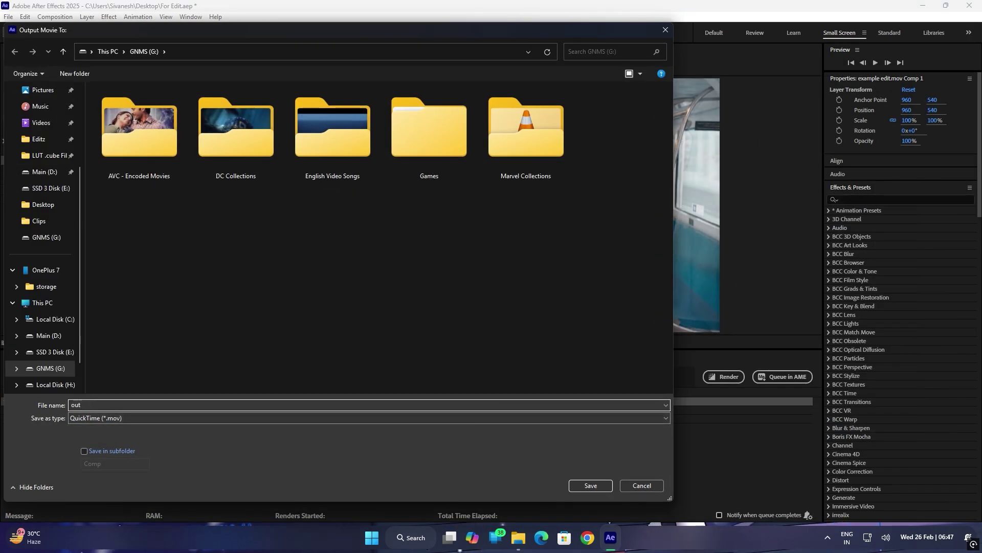
pyautogui.press('Return')
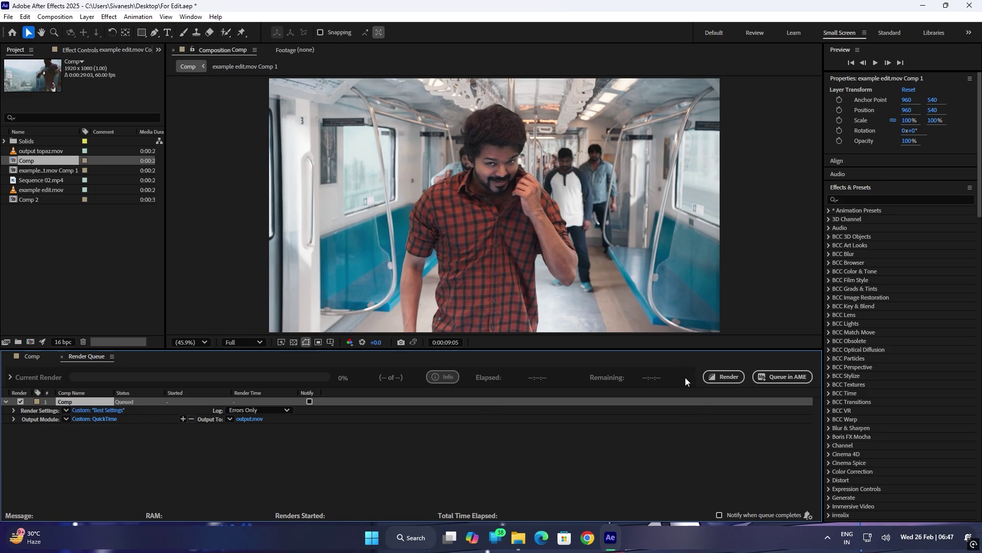
pyautogui.click(724, 377)
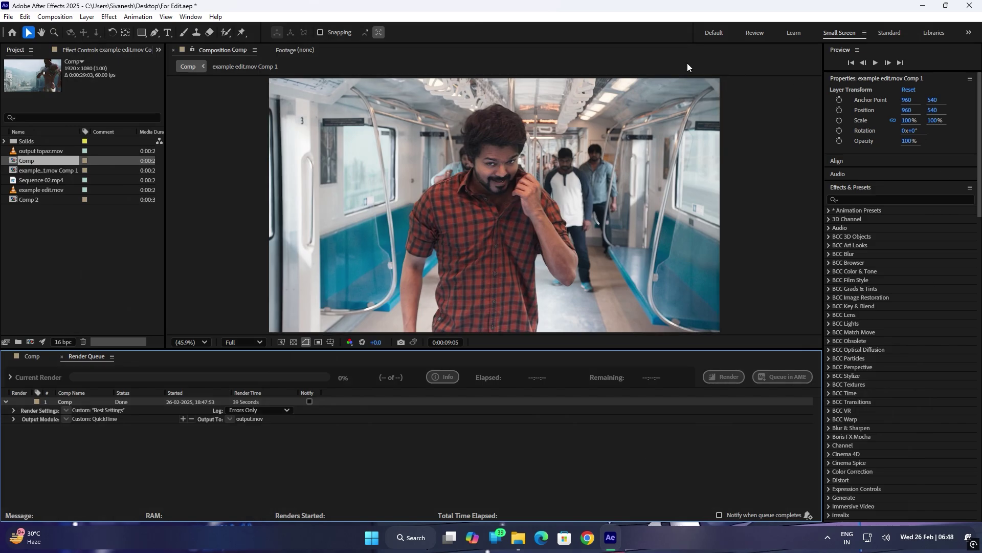
# Step: Close After Effects, saving the For Edit project, and refresh the desktop
pyautogui.click(970, 6)
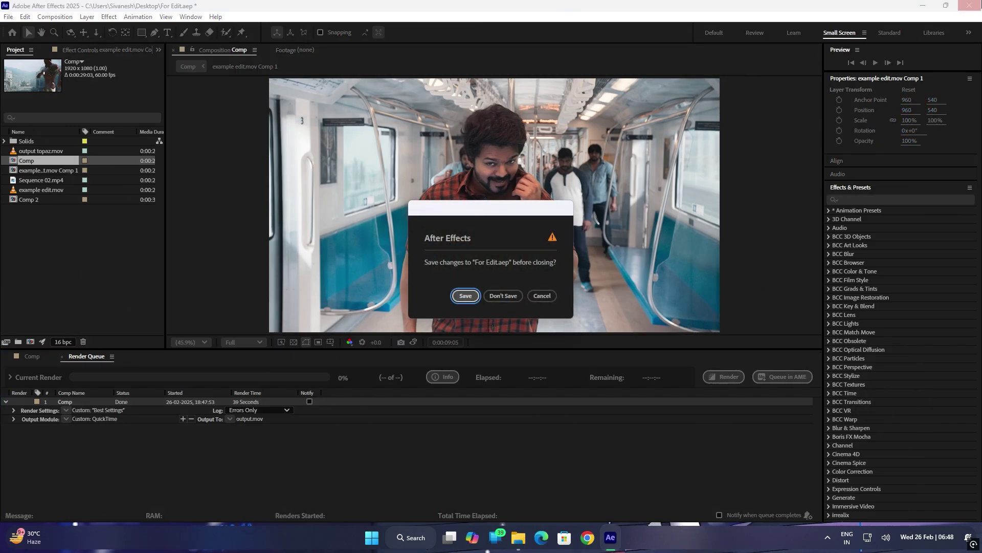
pyautogui.click(466, 297)
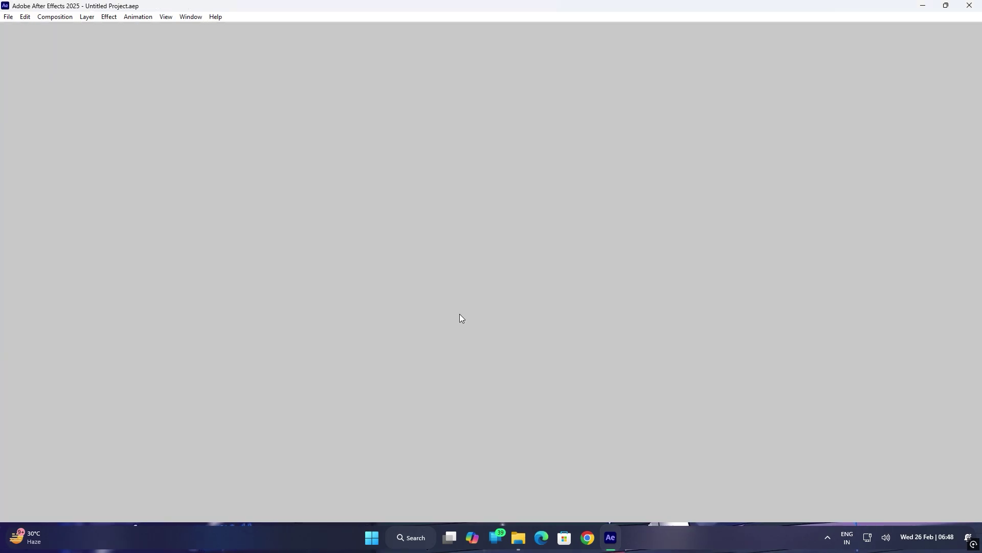
pyautogui.rightClick(286, 72)
pyautogui.click(336, 115)
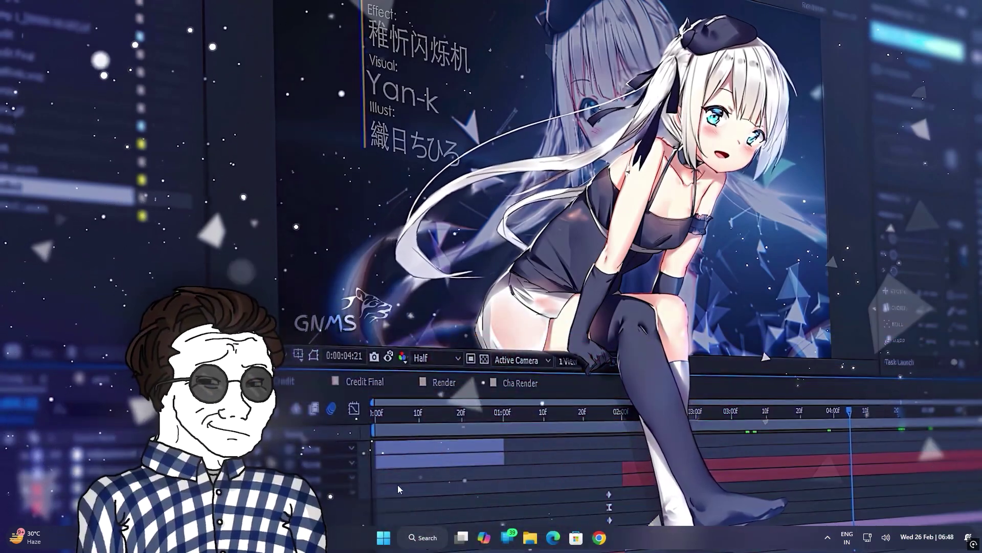
pyautogui.click(409, 544)
# Step: Launch Topaz Video Enhance AI and load output.mov from the GNMS (G:) drive
pyautogui.write('topaz')
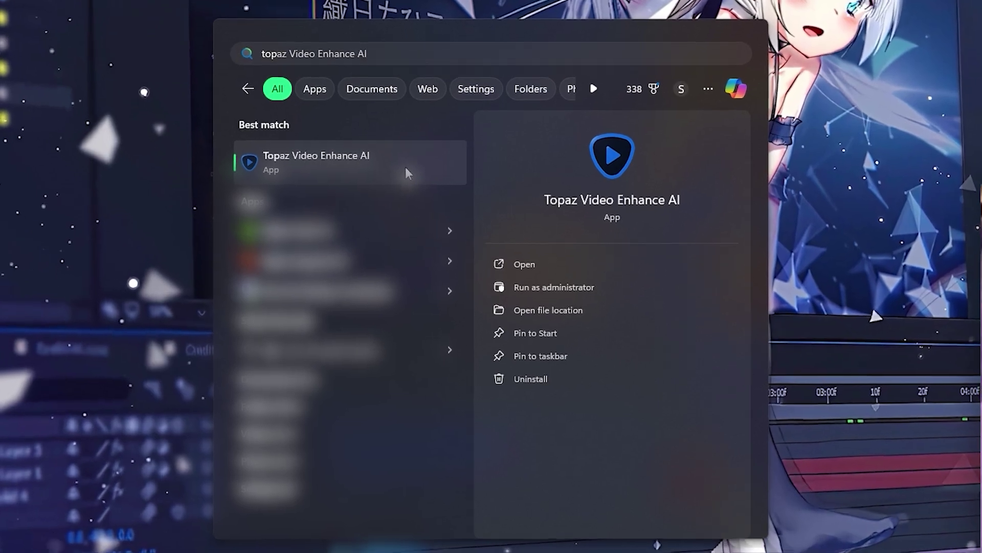
pyautogui.click(412, 189)
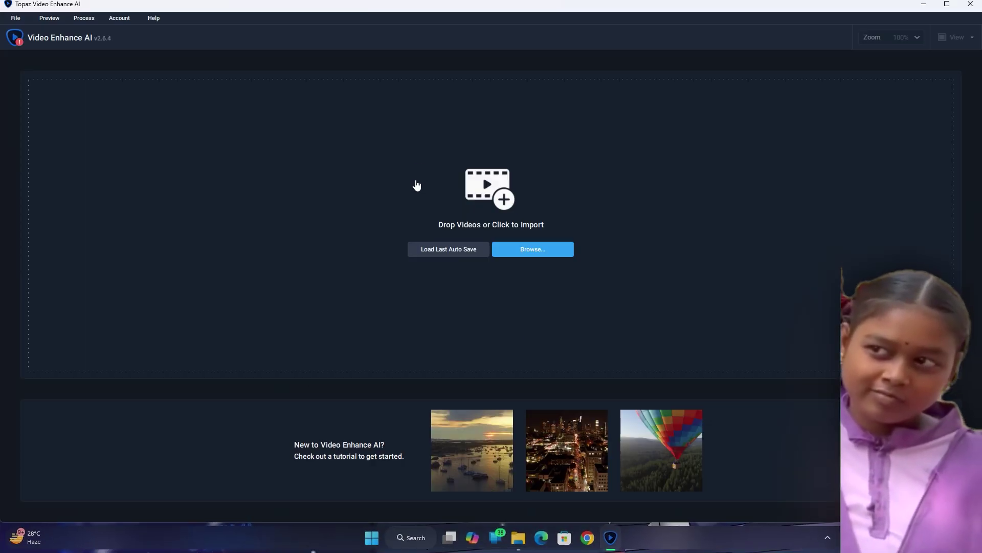
pyautogui.click(553, 257)
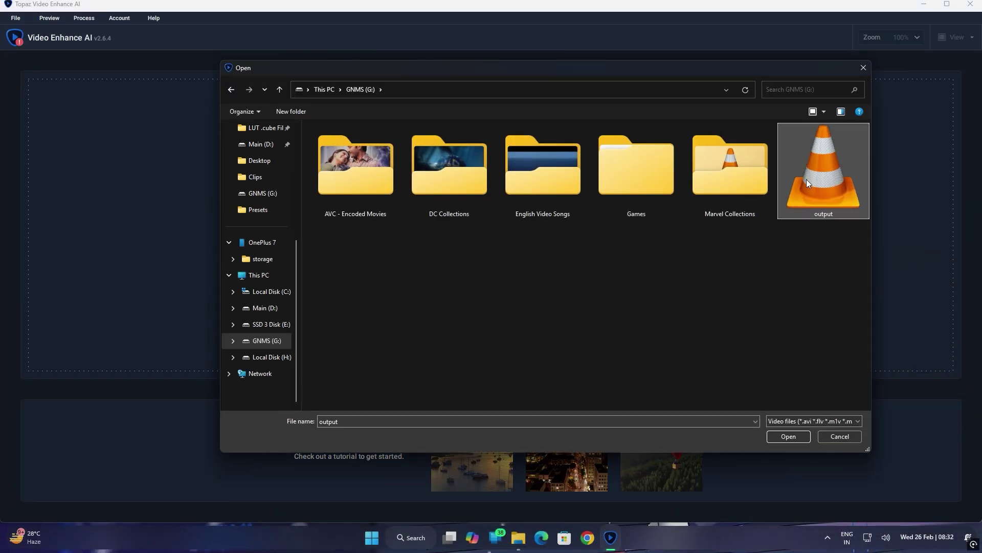
pyautogui.doubleClick(806, 179)
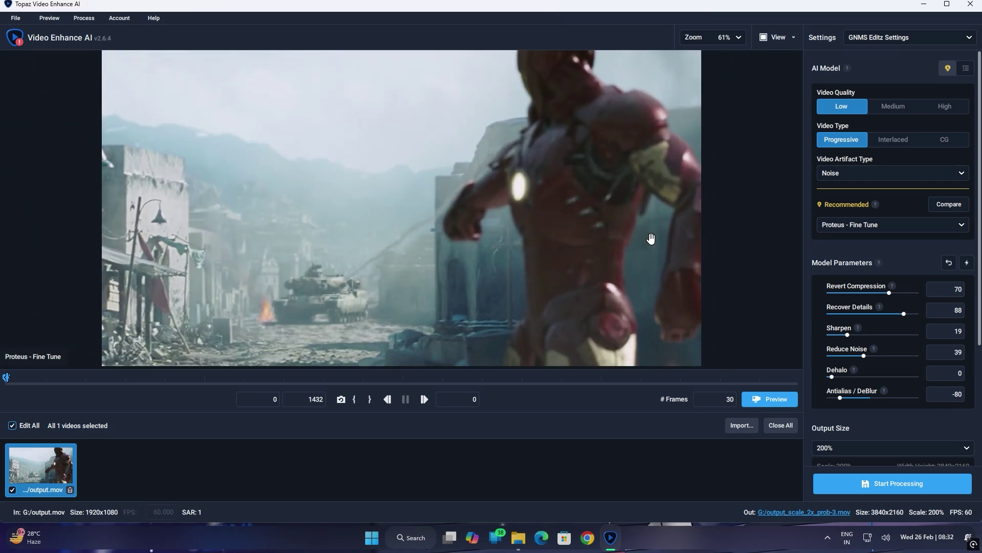
pyautogui.scroll(-1, 651, 238)
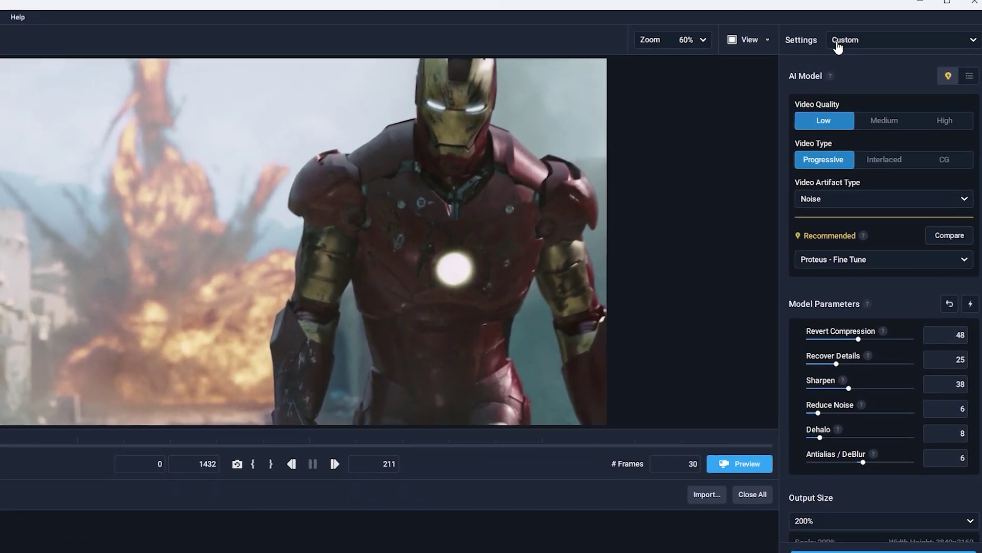
# Step: Import GNMS Topaz Settings.tlpreset from the Presets folder via the preset manager and review GNMS Editz Settings
pyautogui.moveTo(839, 46)
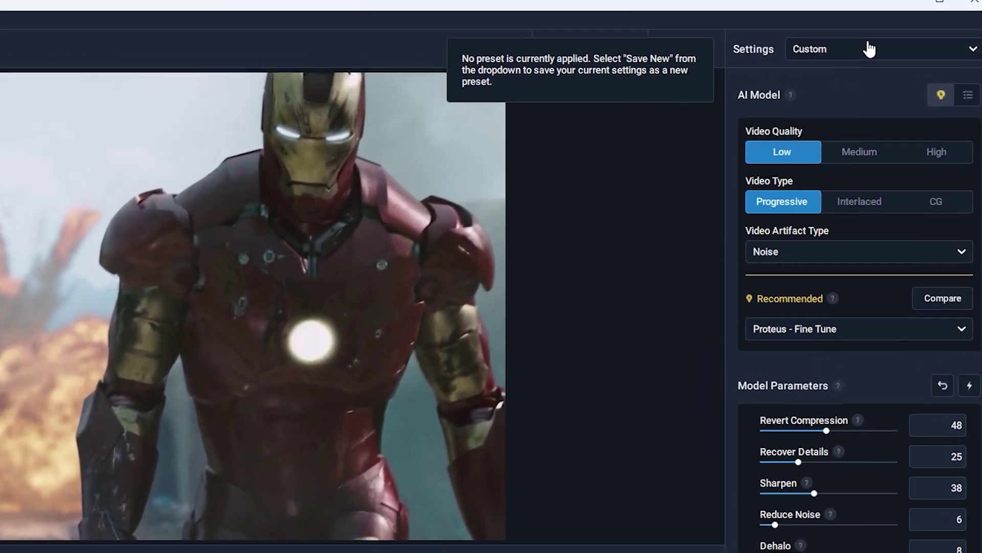
pyautogui.click(869, 49)
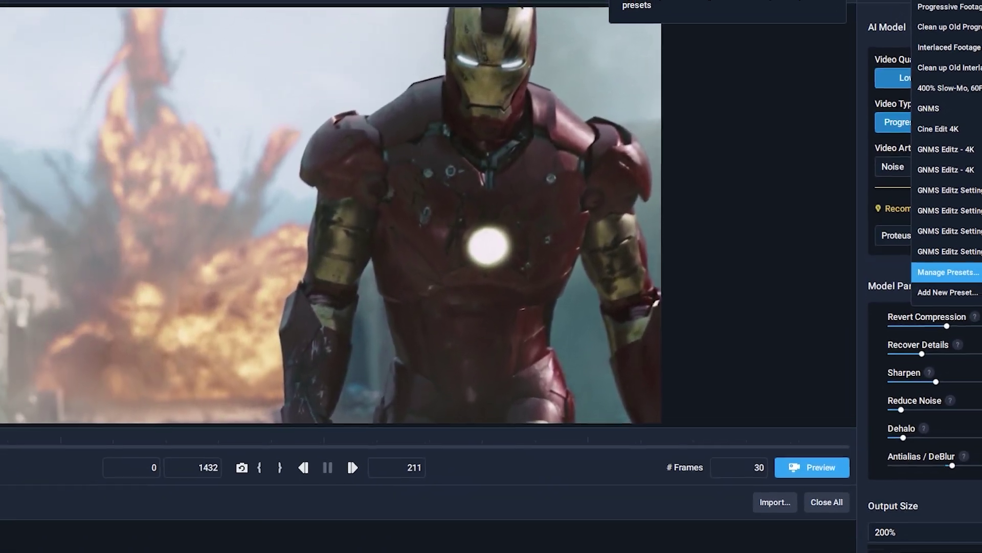
pyautogui.click(946, 272)
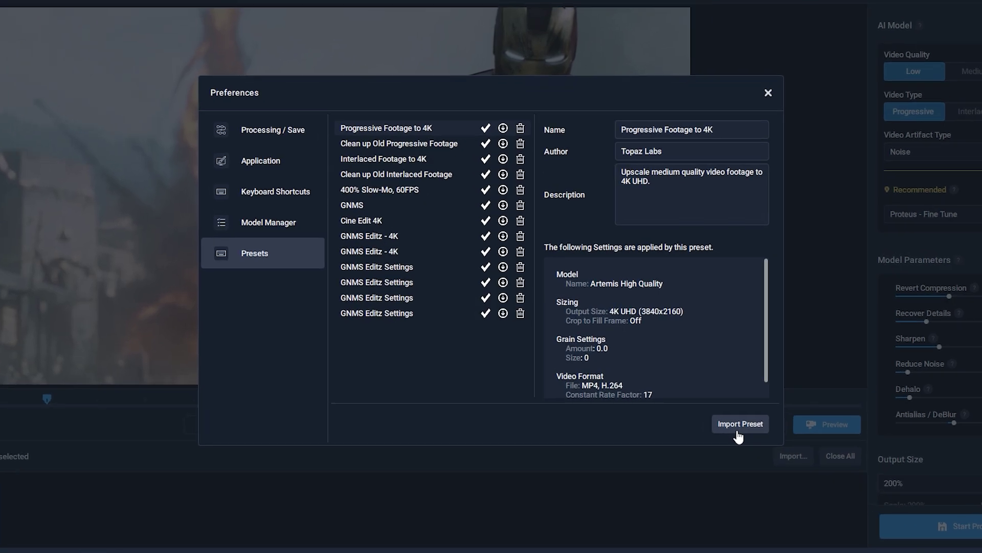
pyautogui.click(697, 403)
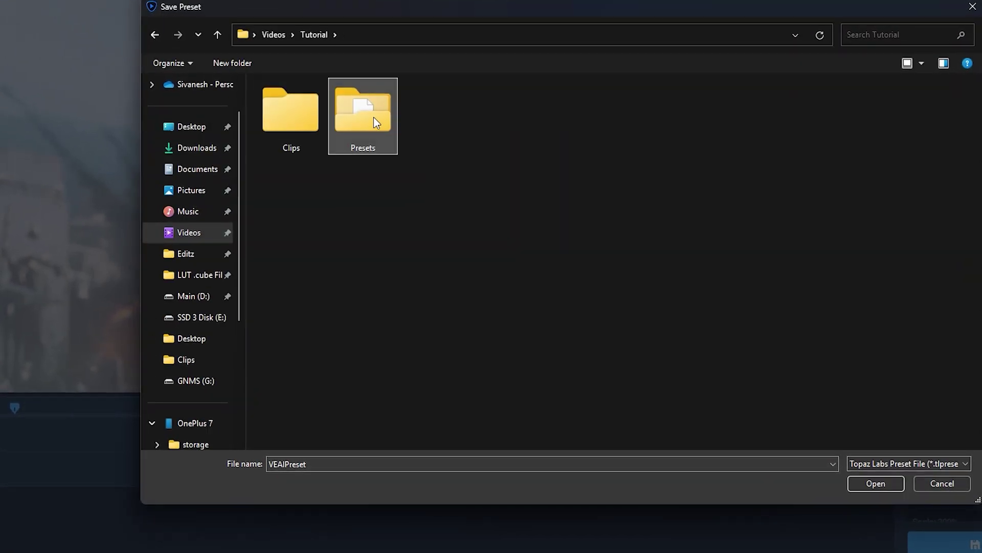
pyautogui.doubleClick(374, 121)
pyautogui.click(291, 114)
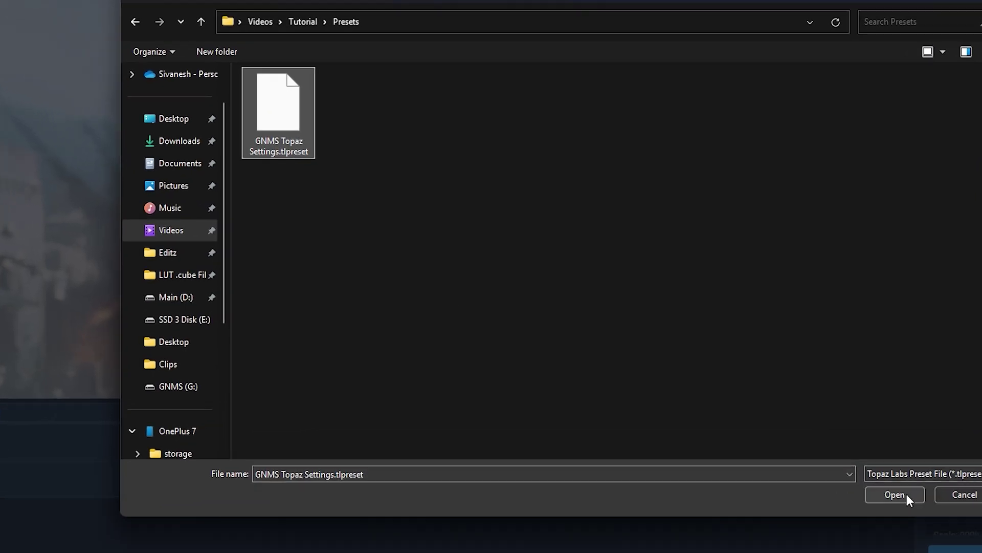
pyautogui.click(853, 471)
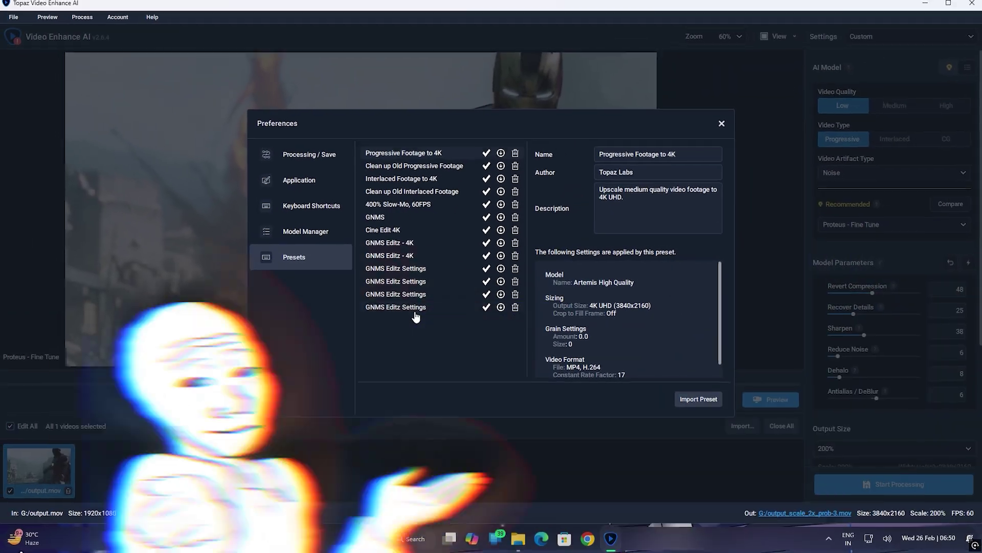
pyautogui.click(381, 323)
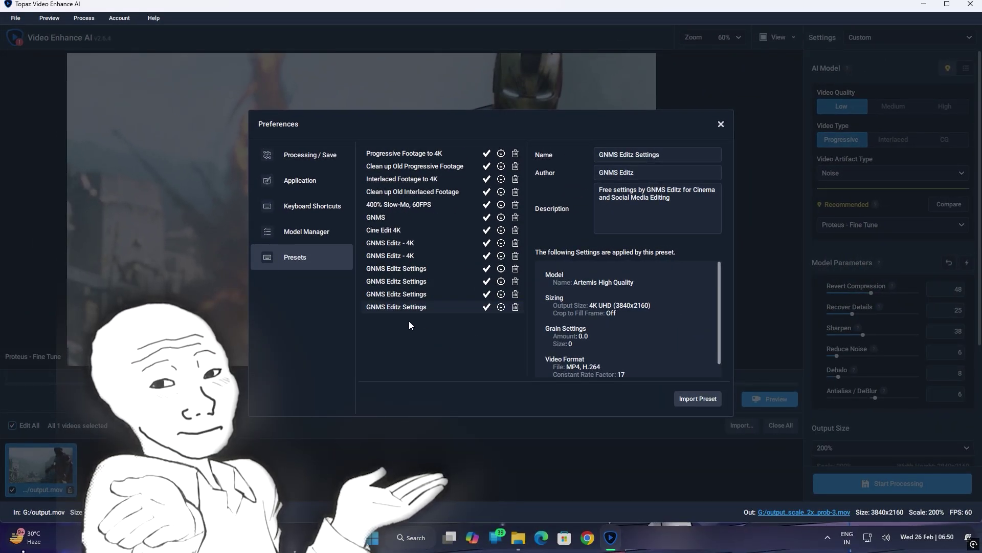
pyautogui.click(721, 124)
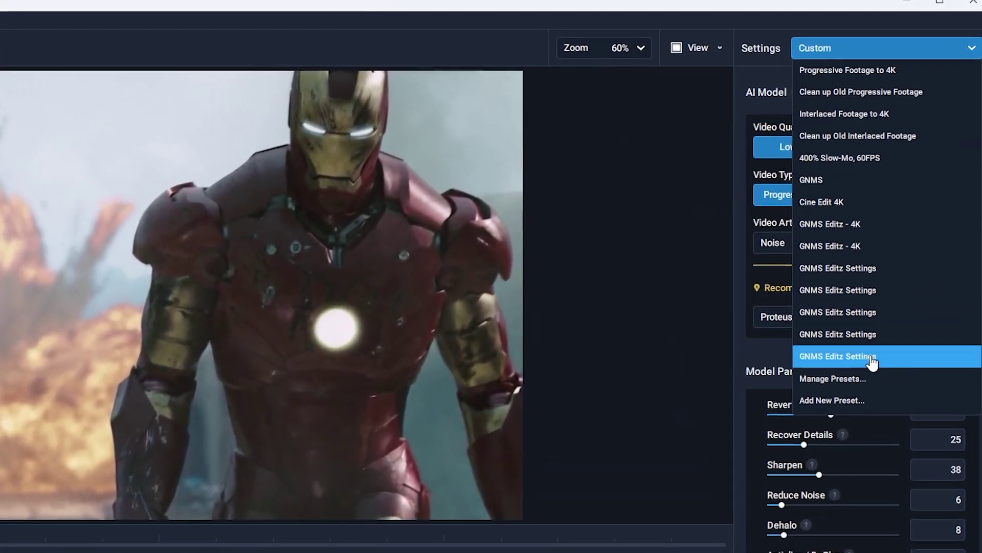
# Step: Apply the GNMS Editz Settings preset and preview its enhancement on a different shot
pyautogui.click(872, 355)
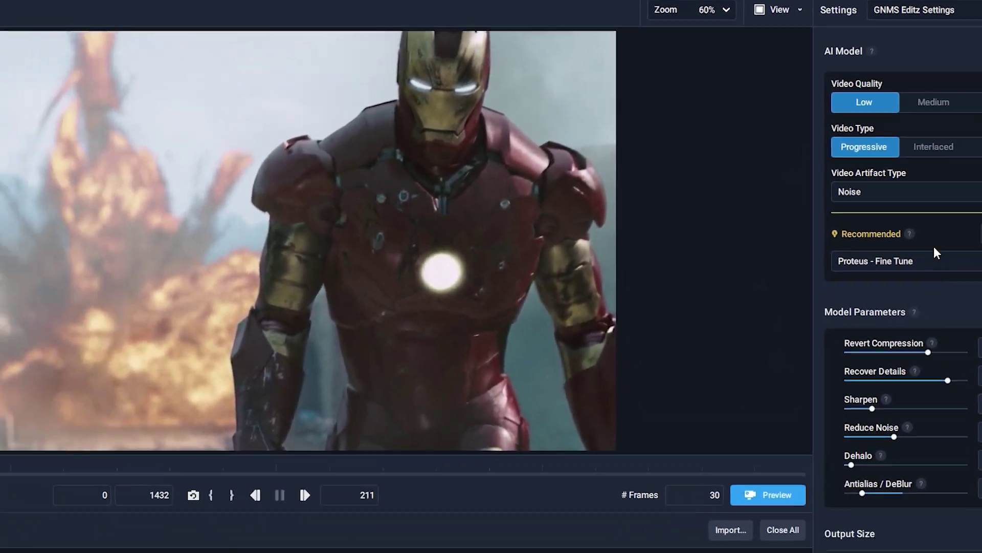
pyautogui.click(94, 470)
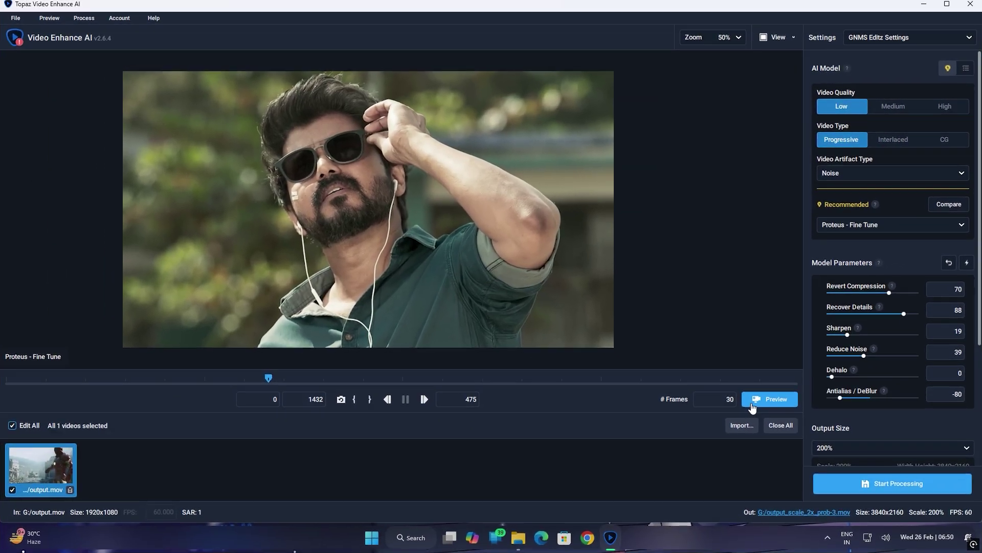
pyautogui.click(751, 404)
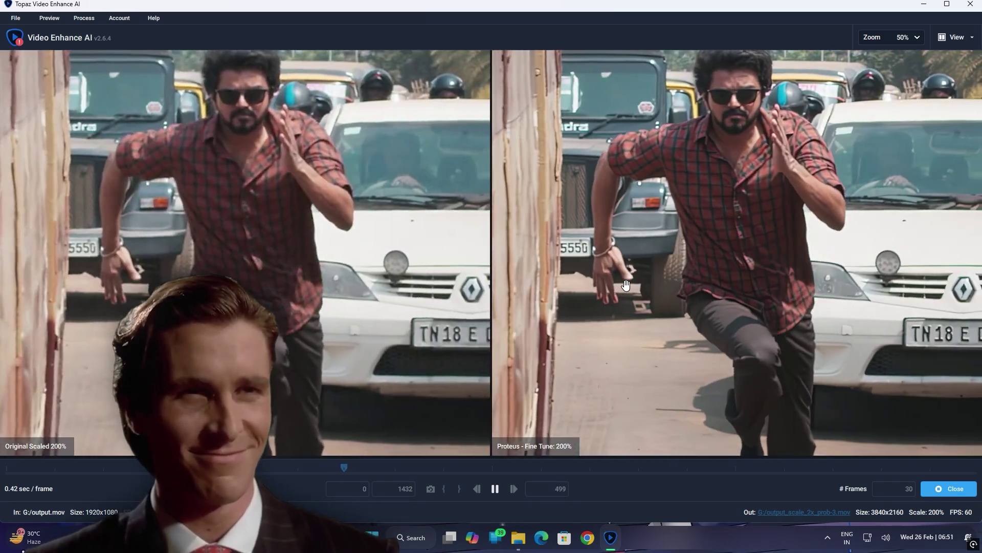
pyautogui.scroll(2, 620, 220)
pyautogui.click(492, 494)
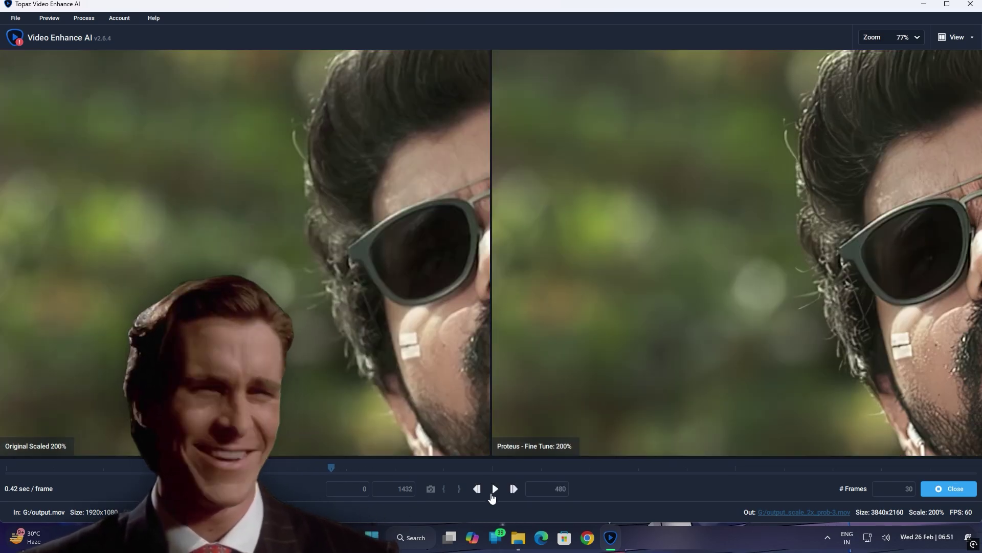
pyautogui.scroll(5, 708, 261)
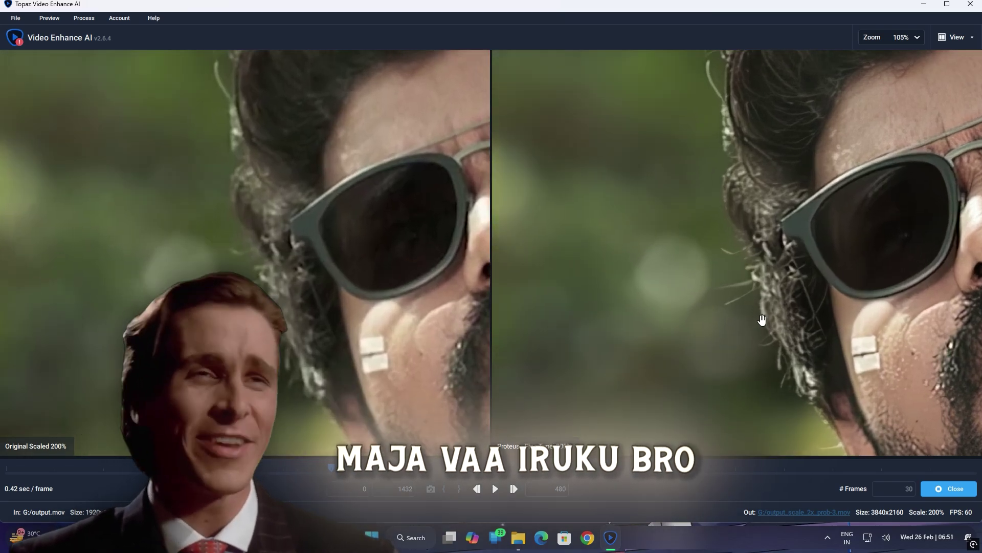
pyautogui.scroll(-4, 871, 248)
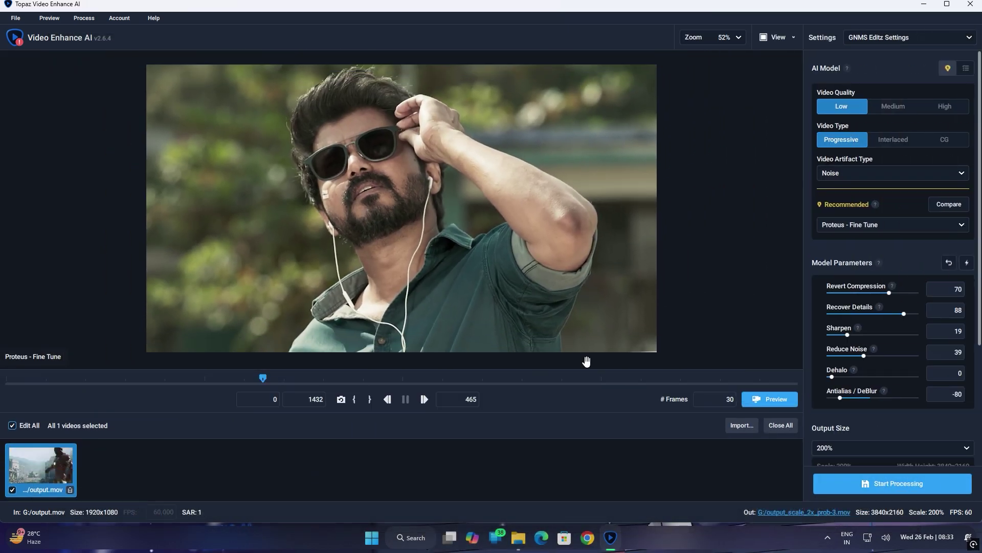
# Step: Keep MOV ProRes 422 HQ output and rename the output file to output topaz.mov on G:
pyautogui.scroll(-3, 881, 397)
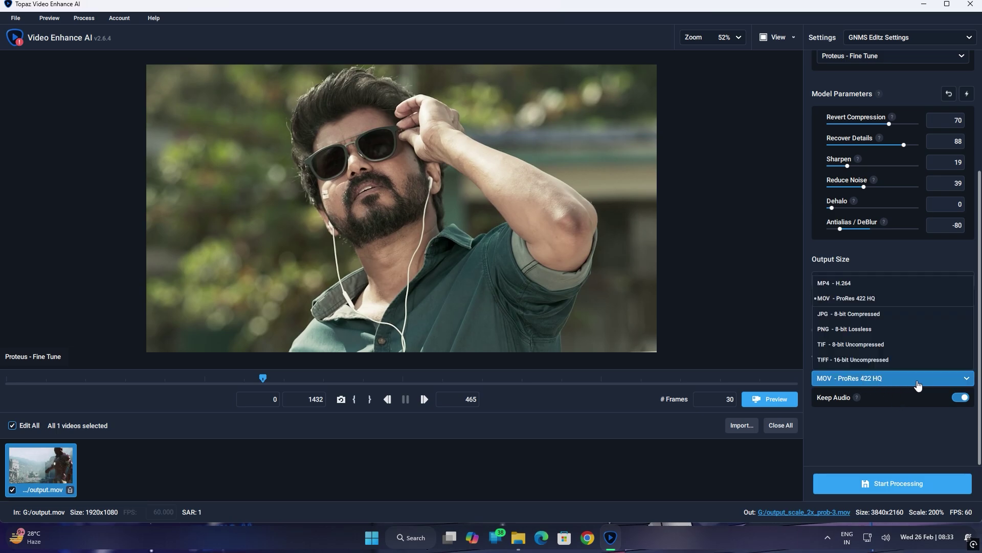
pyautogui.scroll(5, 904, 406)
pyautogui.scroll(-5, 905, 406)
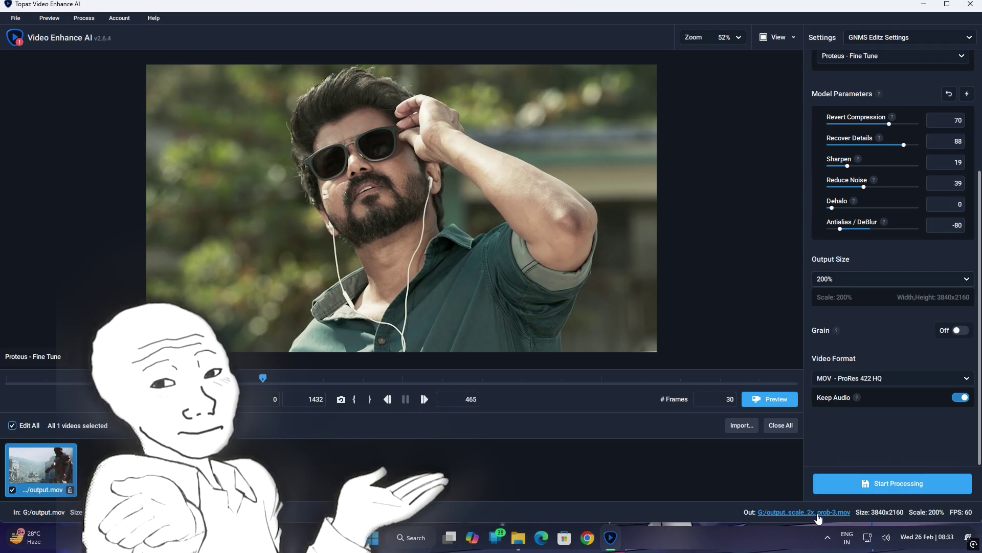
pyautogui.click(818, 513)
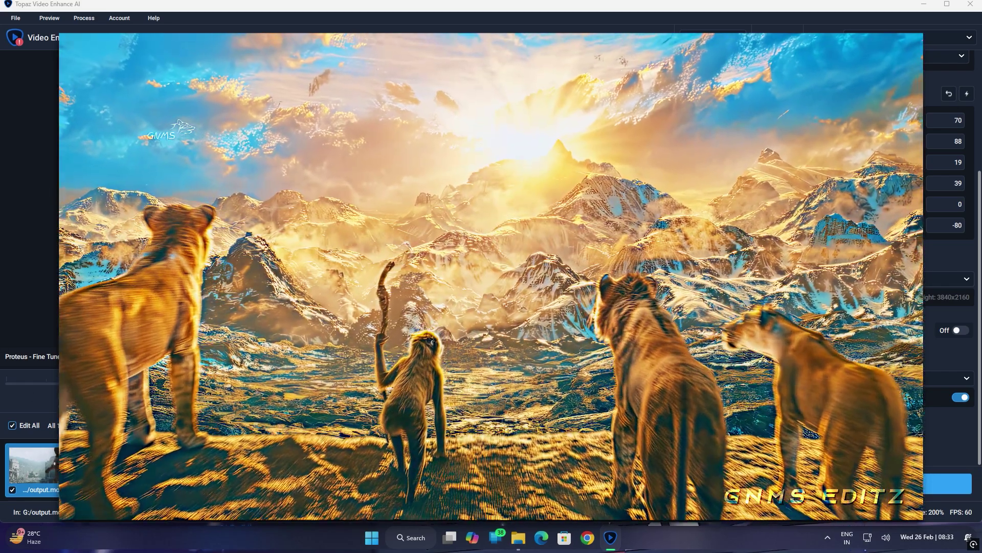
pyautogui.click(795, 438)
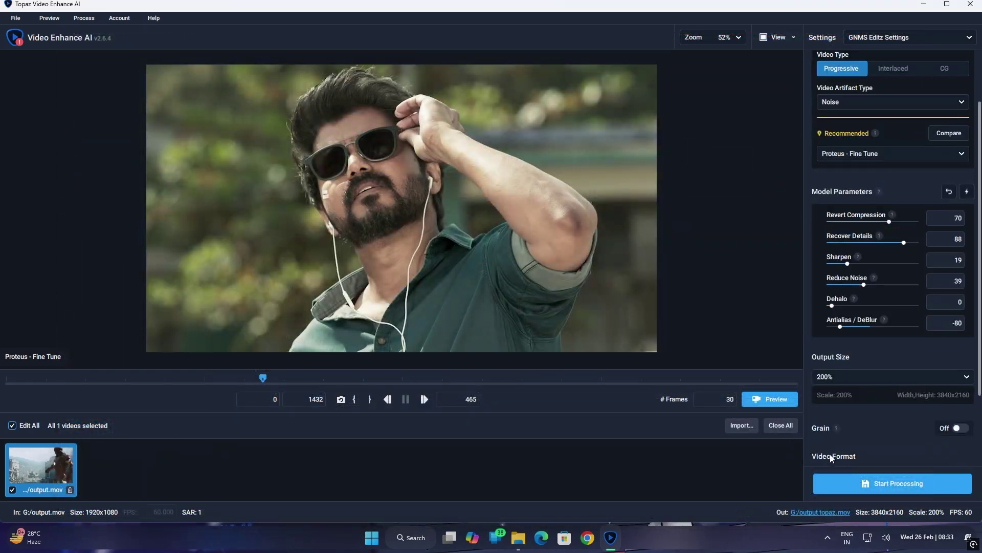
# Step: Start processing the 200% upscale of output.mov to 3840x2160
pyautogui.click(862, 478)
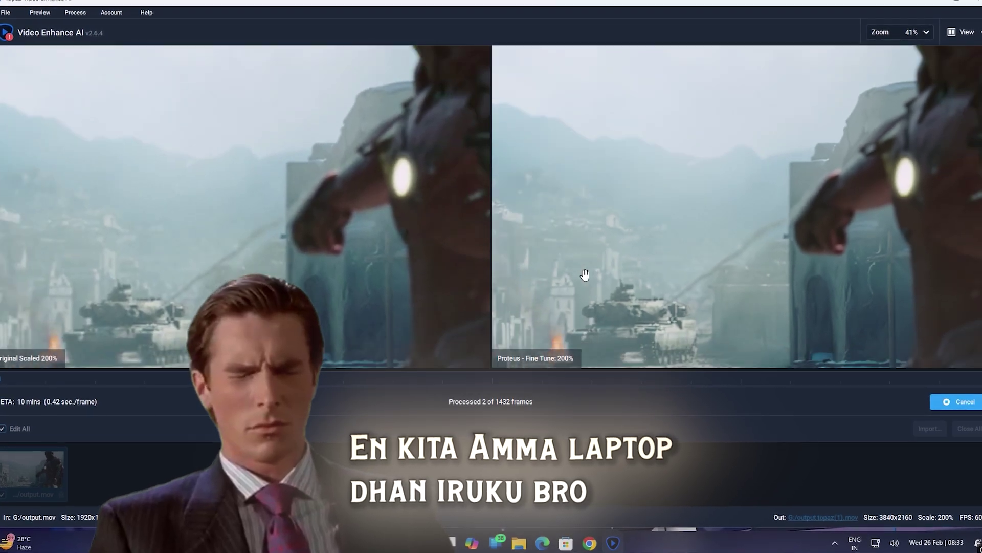
pyautogui.scroll(-3, 585, 275)
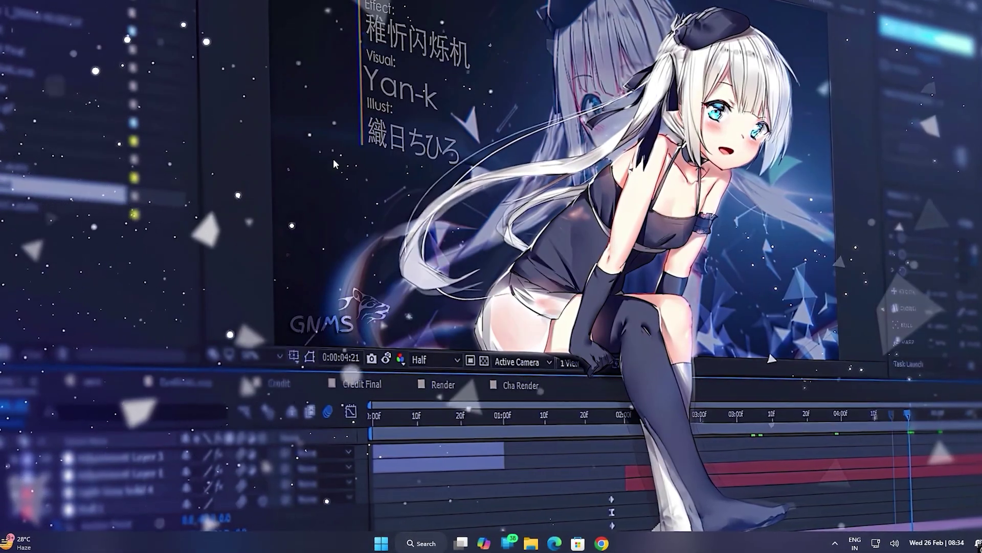
# Step: Reopen the recent After Effects project and create a new 1920x1080 composition, Comp 3
pyautogui.rightClick(333, 159)
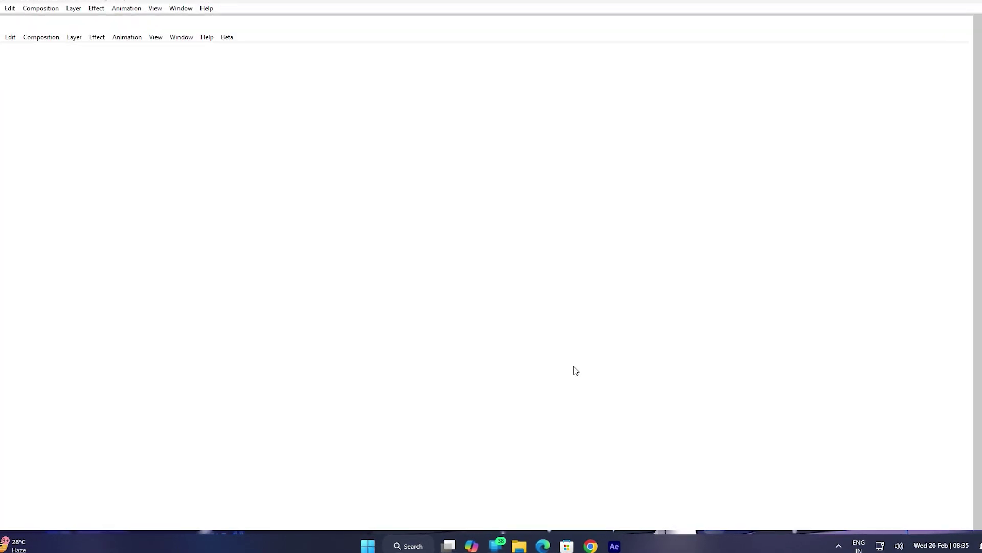
pyautogui.click(2, 8)
pyautogui.moveTo(51, 57)
pyautogui.click(259, 59)
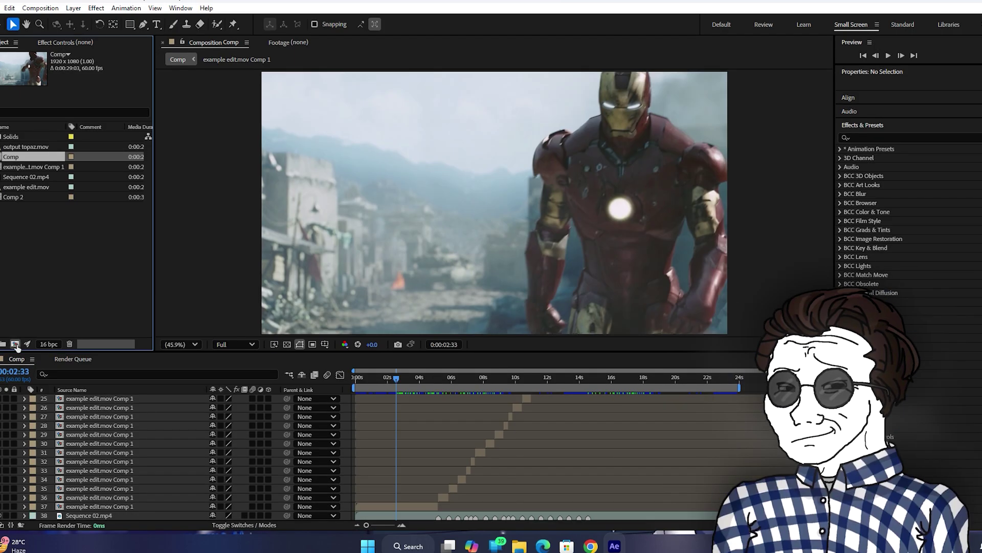
pyautogui.hotkey('ctrl', 'n')
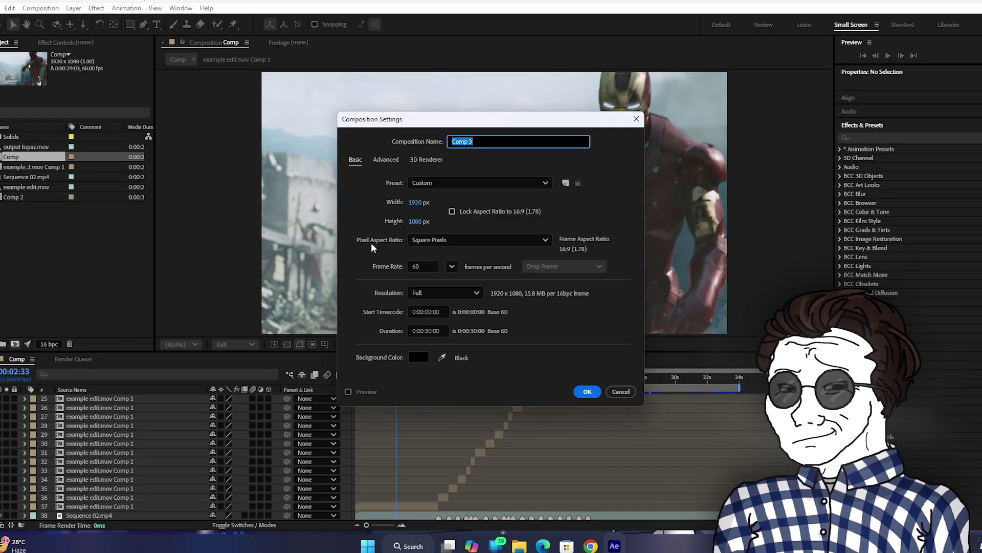
pyautogui.click(587, 392)
# Step: Import output topaz.mov, place it in the Comp 3 timeline, and scale it to 50%
pyautogui.doubleClick(21, 261)
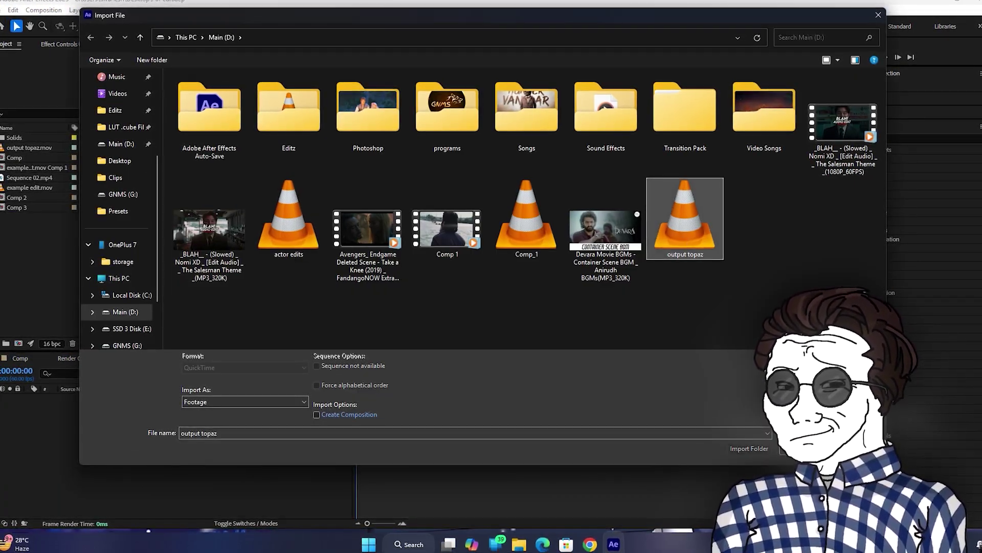
pyautogui.press('Return')
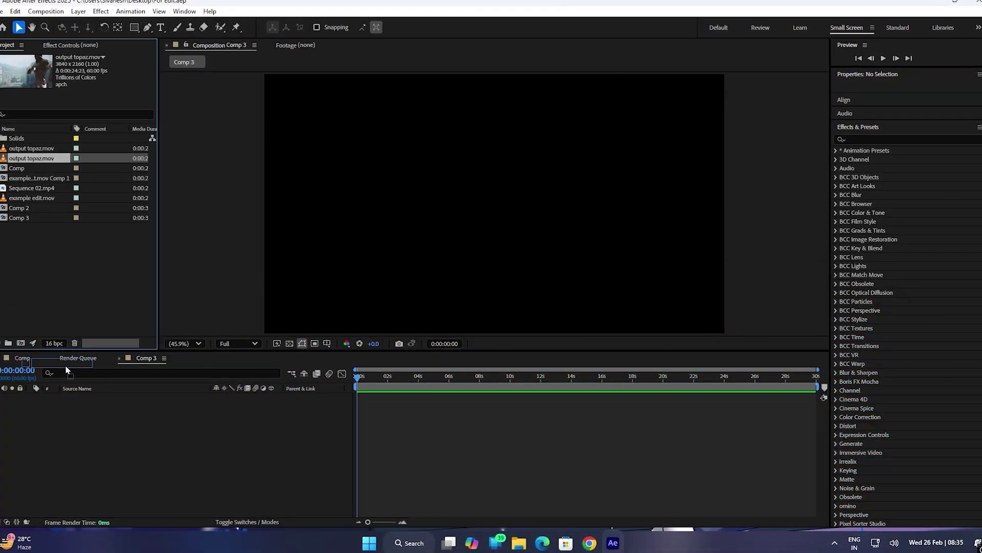
pyautogui.moveTo(105, 417); pyautogui.dragTo(32, 397)
pyautogui.click(33, 397)
pyautogui.moveTo(232, 433)
pyautogui.mouseDown()
pyautogui.moveTo(211, 432)
pyautogui.moveTo(233, 435)
pyautogui.mouseUp()
pyautogui.click(233, 435)
pyautogui.click(447, 375)
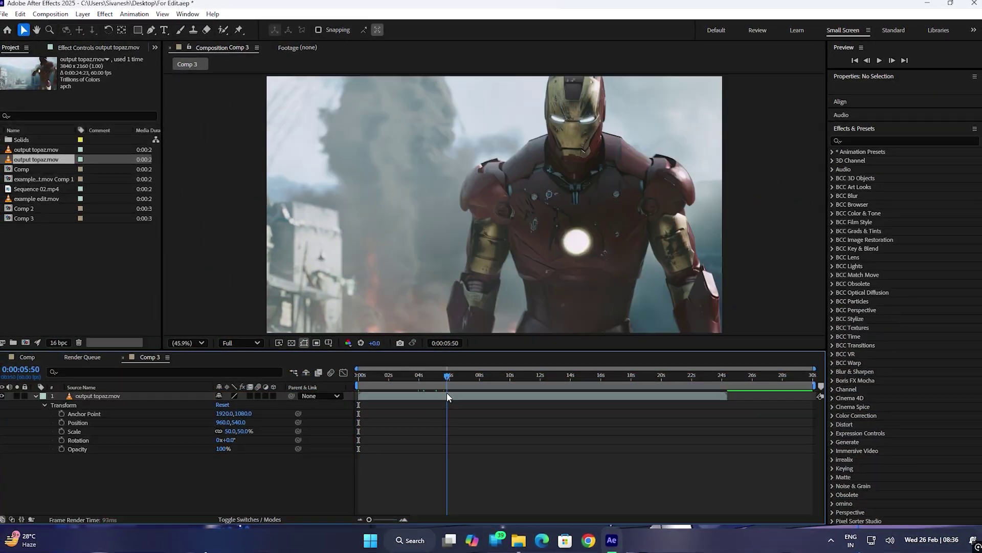
# Step: Add a new Adjustment Layer above the clip in Comp 3 and select it
pyautogui.rightClick(268, 478)
pyautogui.moveTo(327, 350)
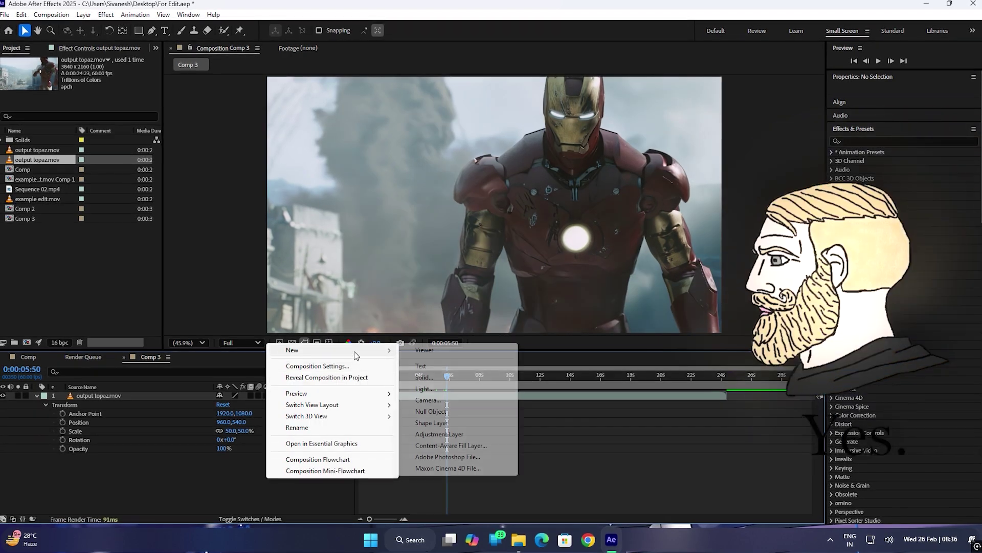
pyautogui.click(439, 433)
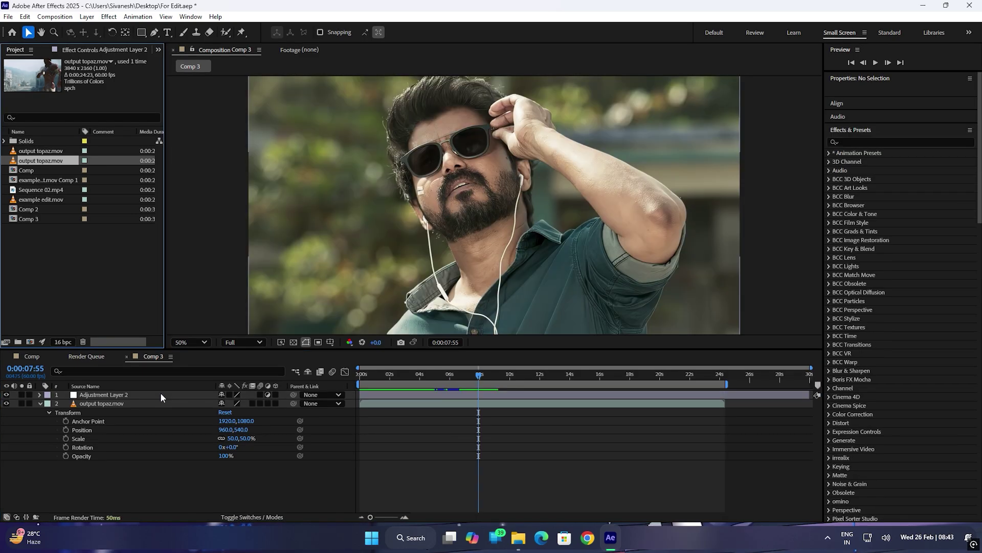
pyautogui.click(161, 393)
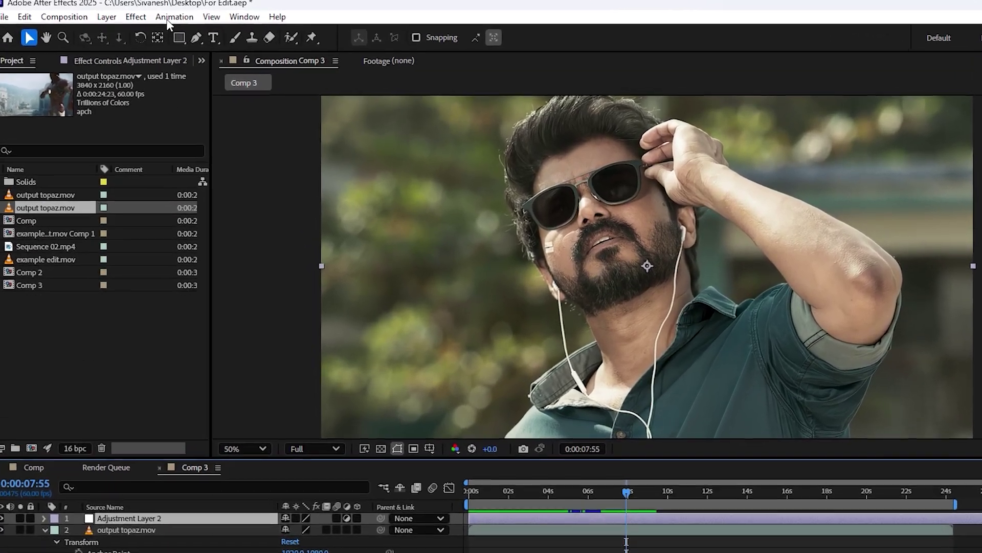
# Step: Apply an animation preset to it, picking the GNMS Free CC preset file
pyautogui.click(144, 16)
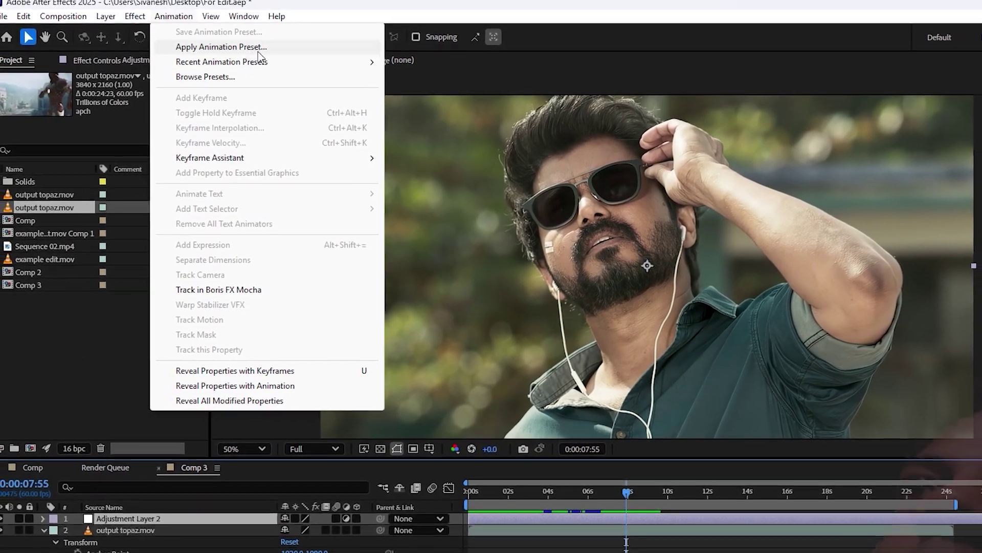
pyautogui.click(236, 43)
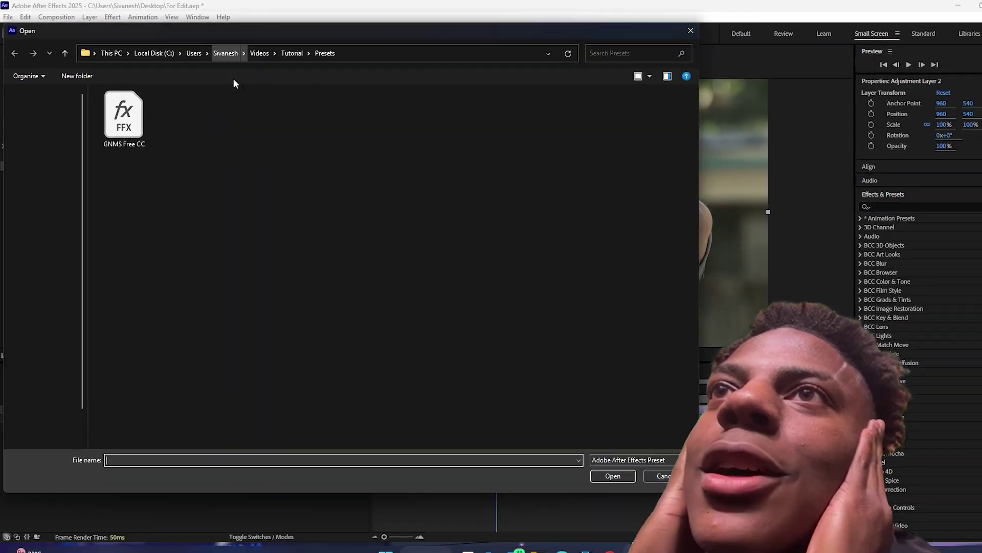
pyautogui.click(124, 117)
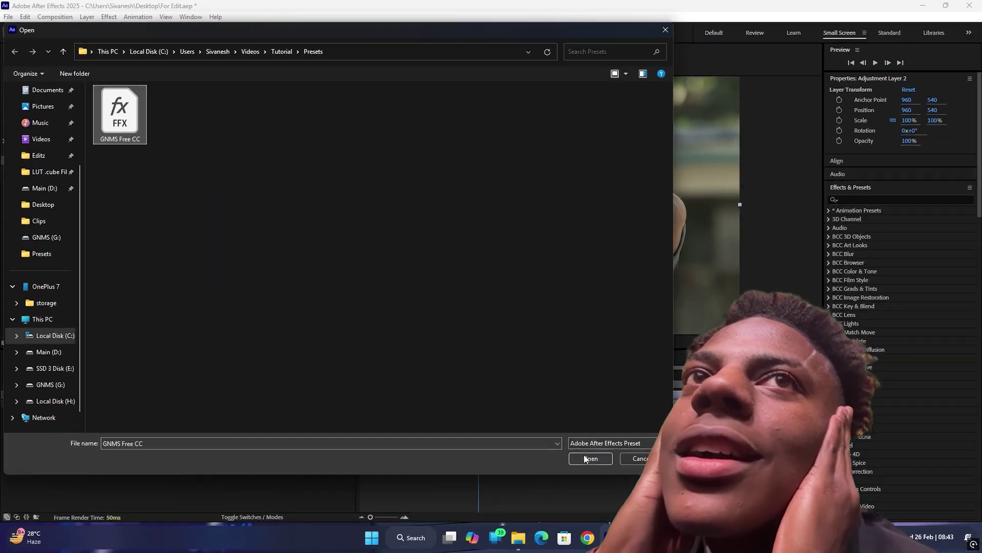
# Step: Apply GNMS Free CC, then preview the grade around 9, 22 and 13 seconds
pyautogui.click(613, 476)
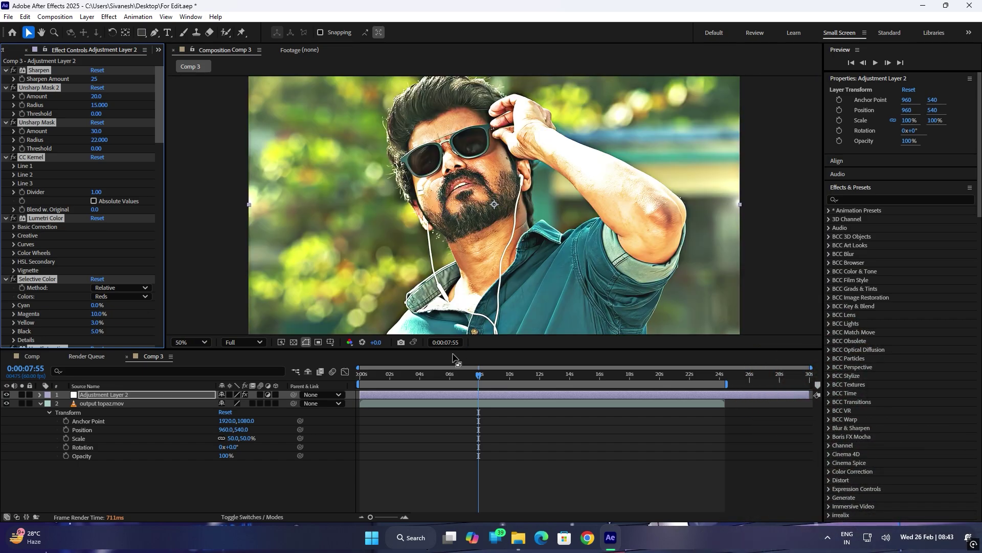
pyautogui.moveTo(499, 378); pyautogui.dragTo(509, 379)
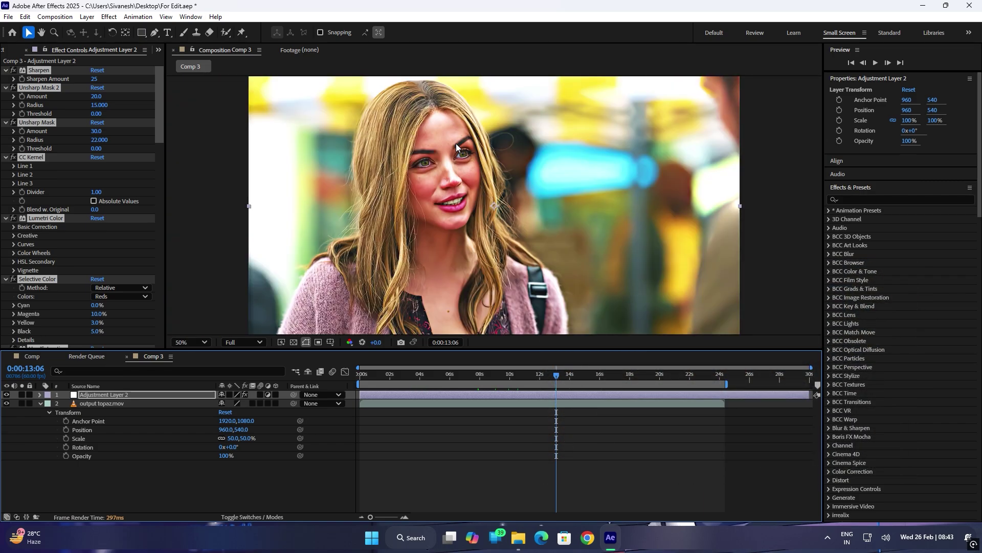
pyautogui.moveTo(573, 378); pyautogui.dragTo(677, 372)
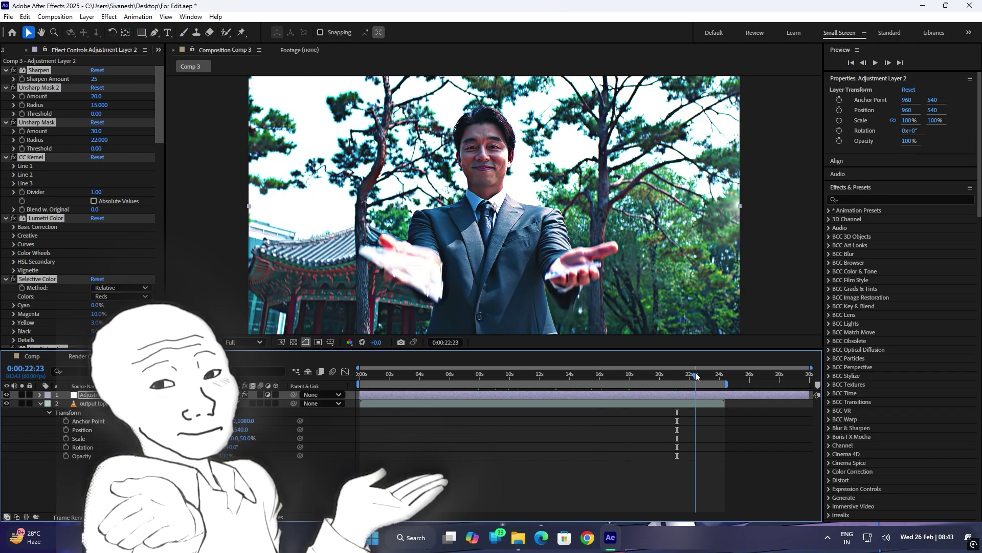
pyautogui.click(696, 377)
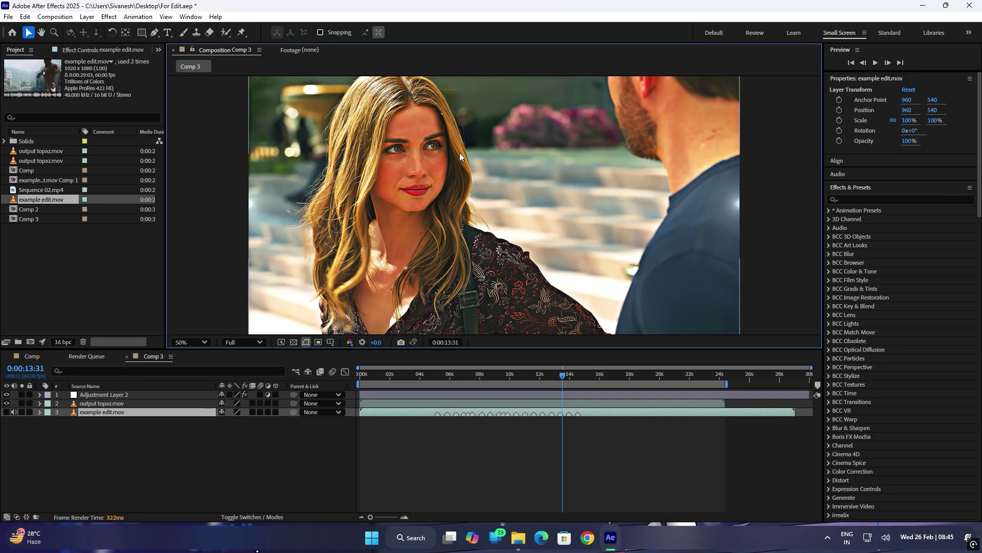
pyautogui.click(562, 376)
# Step: Split the adjustment layer twice near 13:57 and select the short middle piece
pyautogui.click(594, 395)
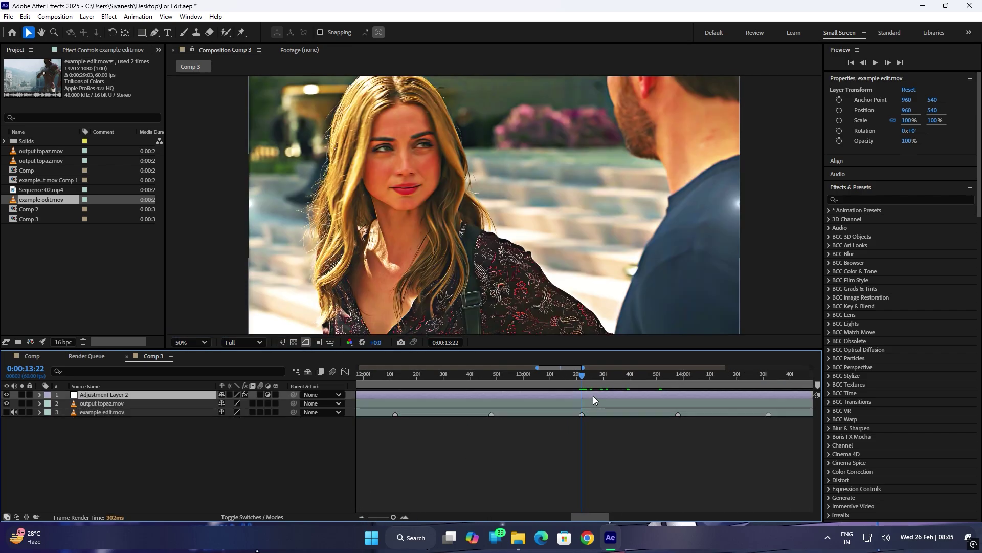
pyautogui.hotkey('ctrl', 'shift', 'd')
pyautogui.press('=')
pyautogui.press('=')
pyautogui.press('=')
pyautogui.hotkey('ctrl', 'shift', 'd')
pyautogui.click(628, 374)
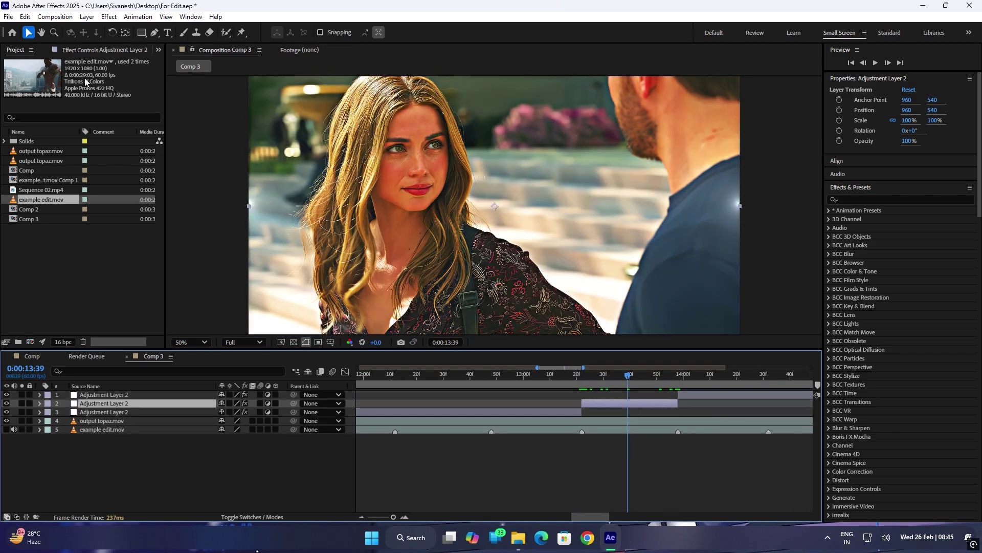
# Step: Raise the middle piece's CC Kernel 2-L1 to 0.200 and 3-L3 to 0.130
pyautogui.click(74, 51)
pyautogui.scroll(-1, 63, 190)
pyautogui.scroll(2, 64, 190)
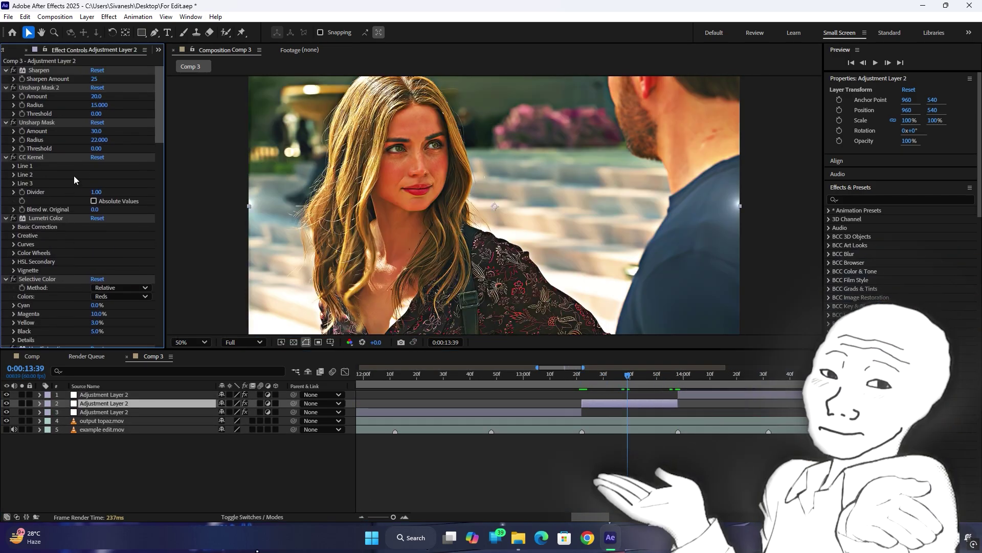
pyautogui.click(14, 166)
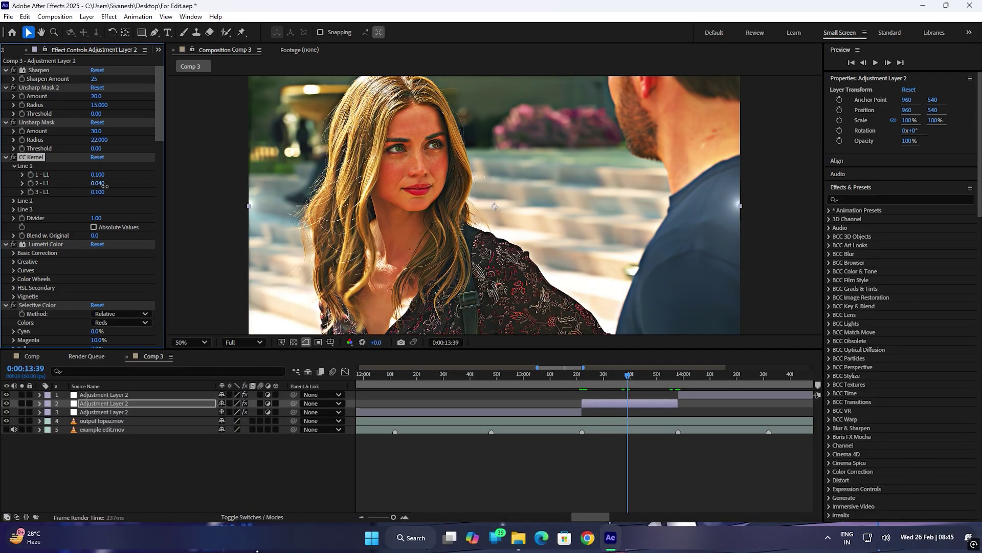
pyautogui.moveTo(102, 185); pyautogui.dragTo(120, 184)
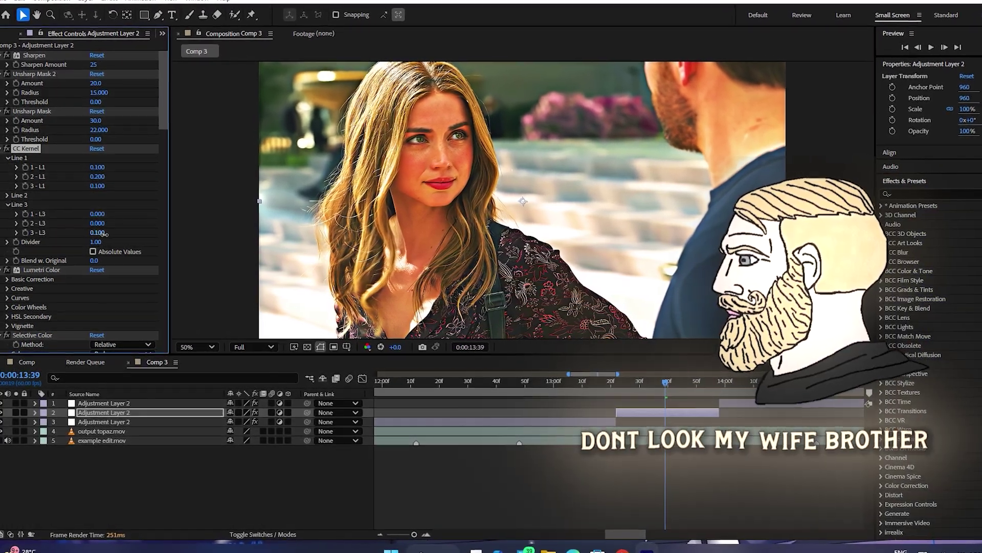
pyautogui.moveTo(97, 232); pyautogui.dragTo(105, 234)
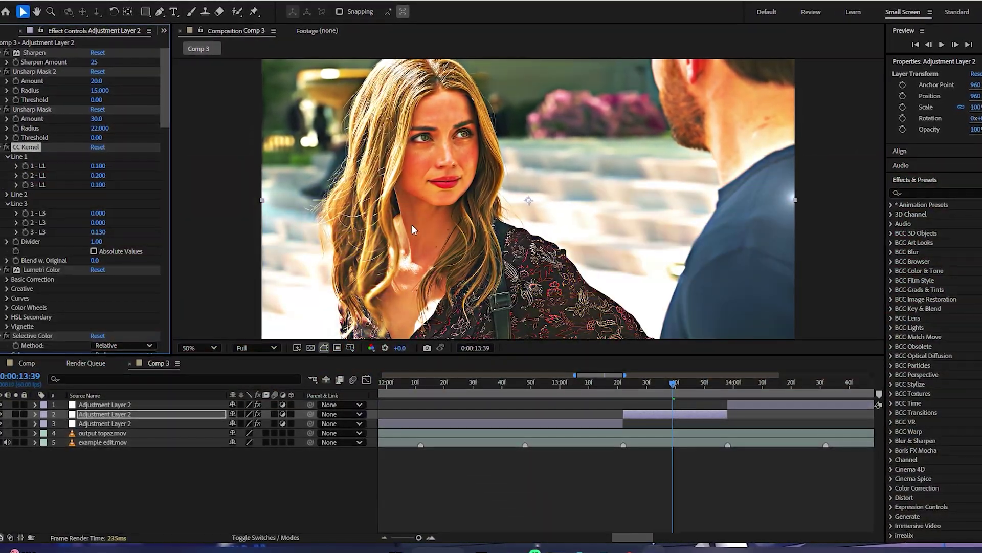
# Step: Fit the composition in the viewer and toggle the middle piece off and on to compare
pyautogui.scroll(-2, 429, 230)
pyautogui.click(228, 139)
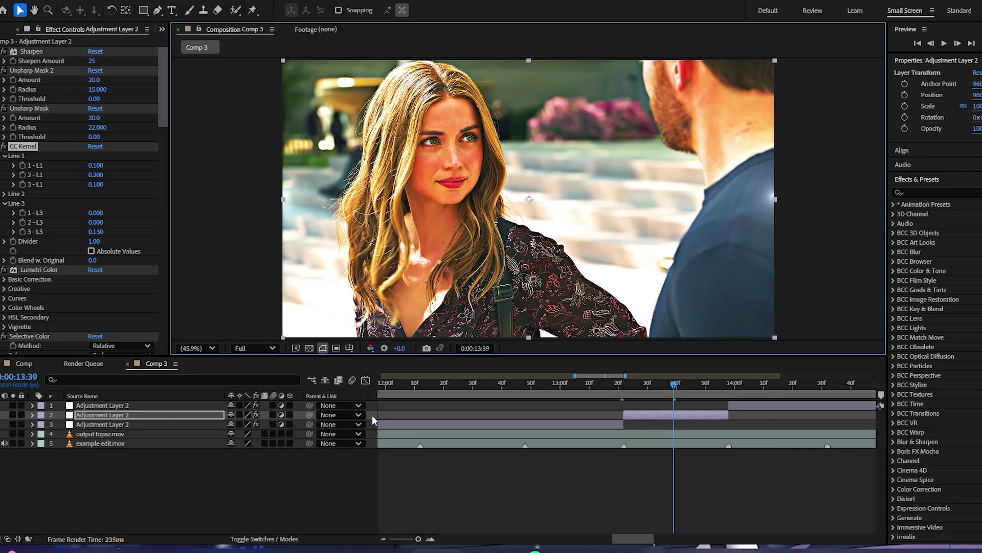
pyautogui.click(13, 414)
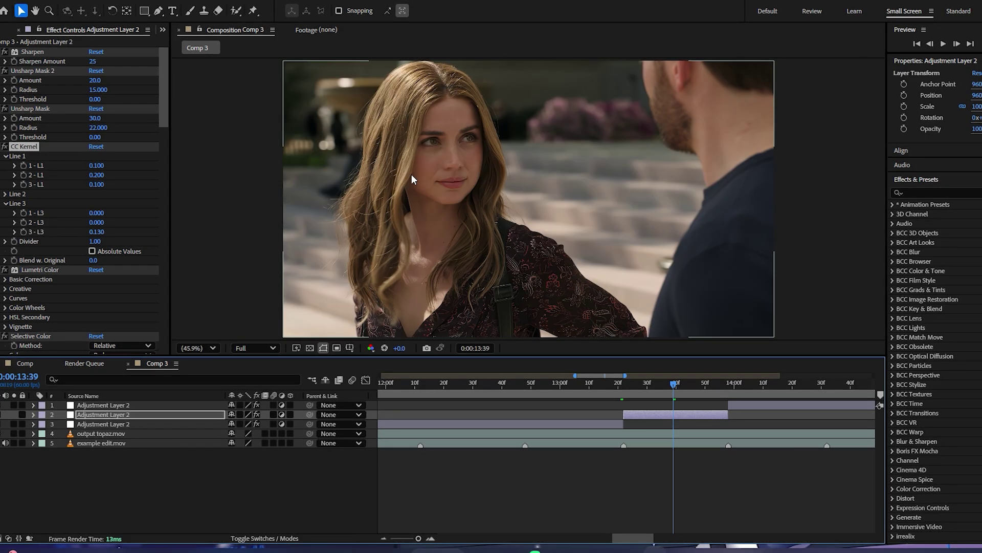
pyautogui.click(3, 414)
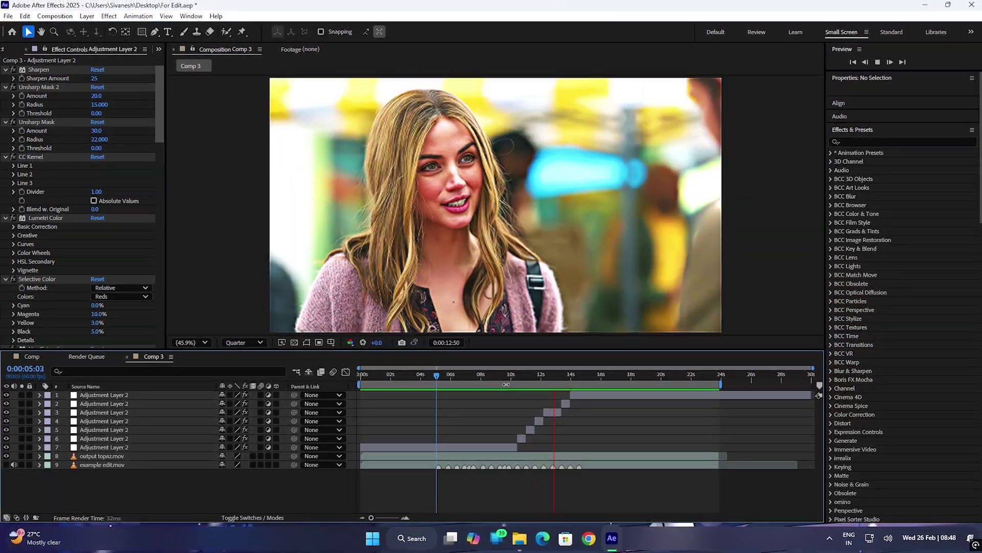
# Step: Queue Comp 3 in the Render Queue with Ctrl+M
pyautogui.hotkey('ctrl', 'm')
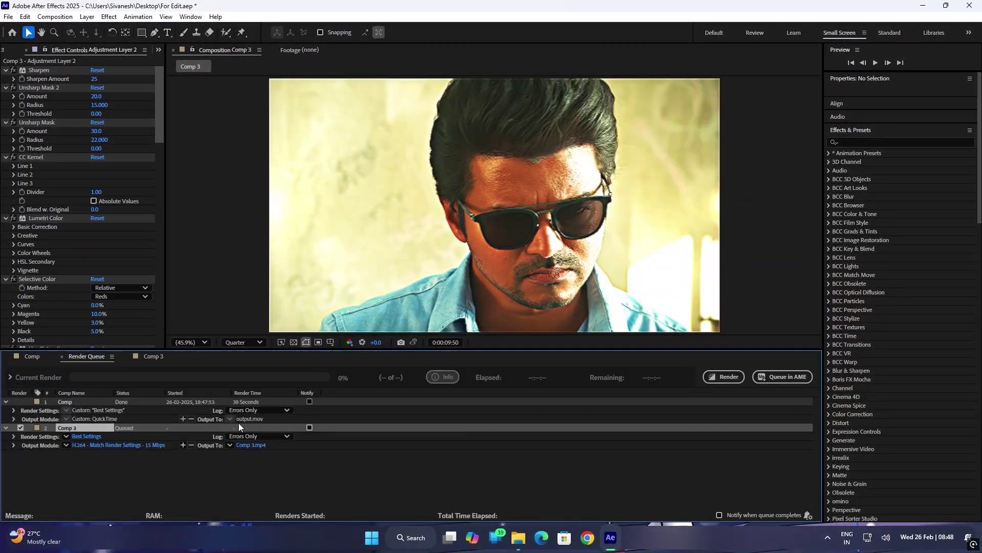
# Step: Remove the finished render item from the queue and select Comp 3's render settings
pyautogui.click(57, 405)
pyautogui.press('Delete')
pyautogui.click(87, 410)
# Step: Set Comp 3's output to QuickTime, Trillions of Colors+, audio on, and choose its destination
pyautogui.click(656, 394)
pyautogui.click(161, 417)
pyautogui.click(461, 134)
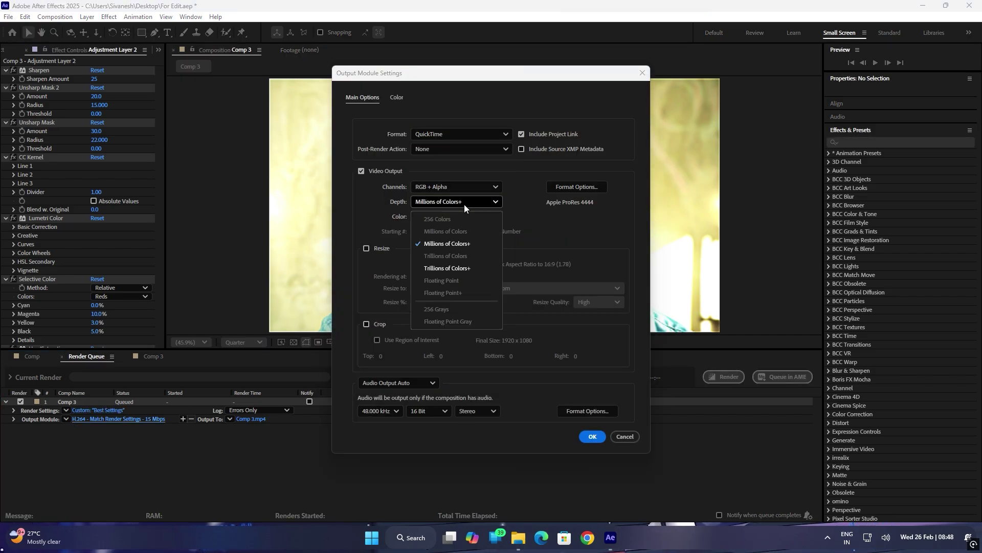
pyautogui.click(447, 268)
pyautogui.click(575, 187)
pyautogui.click(384, 466)
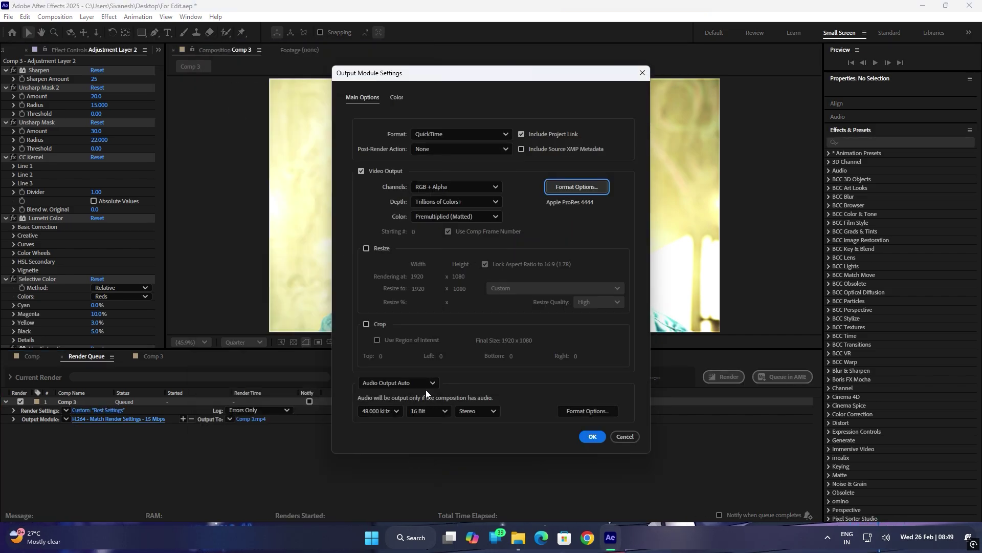
pyautogui.click(417, 383)
pyautogui.click(420, 400)
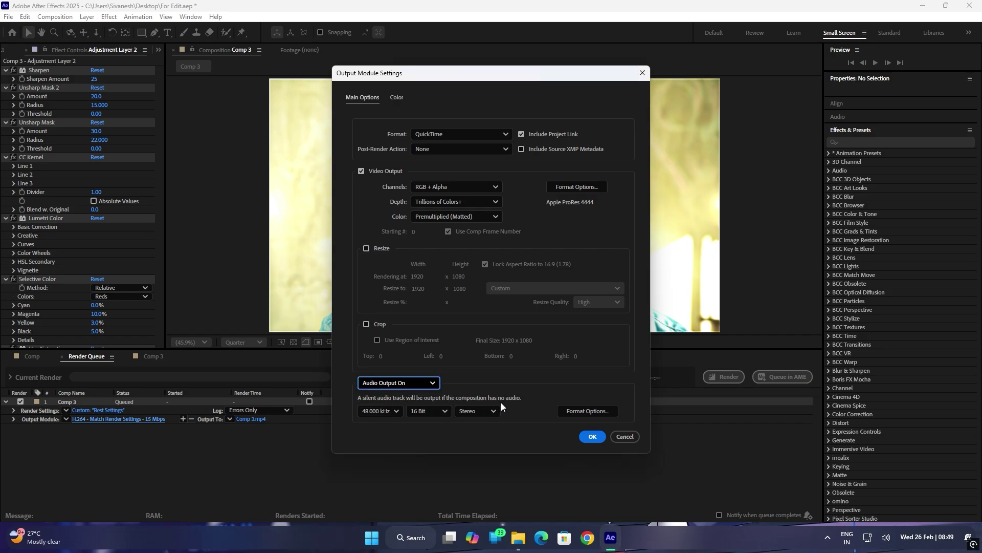
pyautogui.click(594, 439)
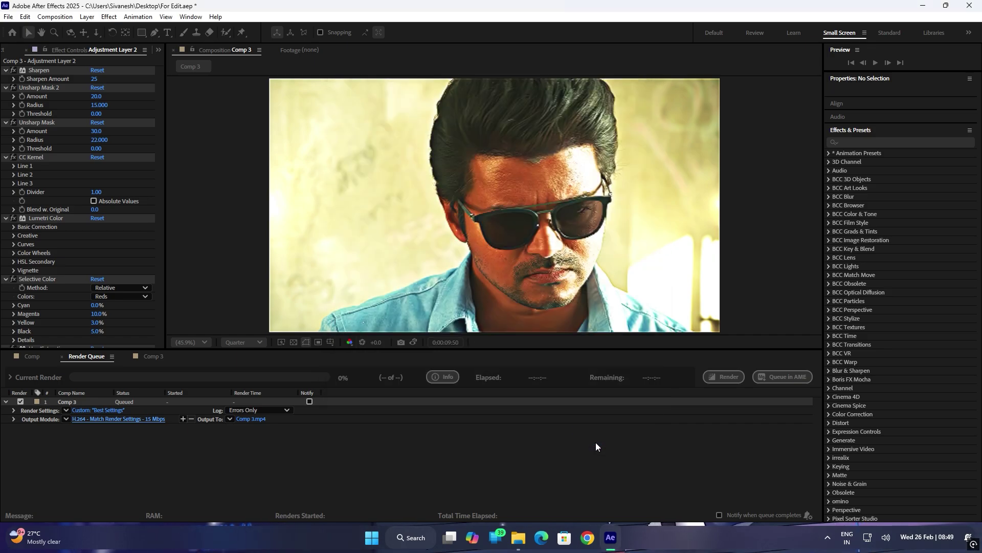
pyautogui.click(258, 419)
# Step: Save the output as Final Edit.mov, then quit After Effects, saving the project
pyautogui.write('Final Edit')
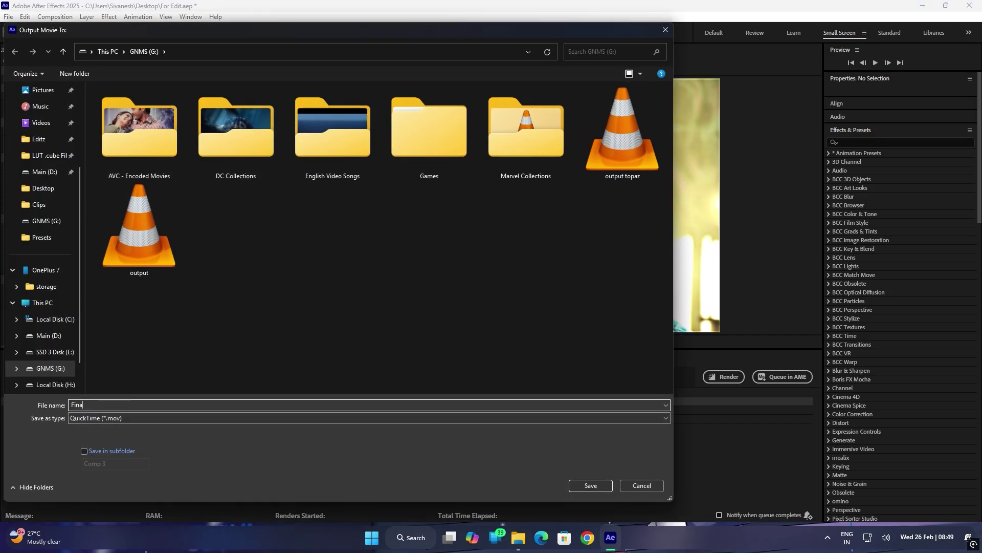
pyautogui.click(579, 489)
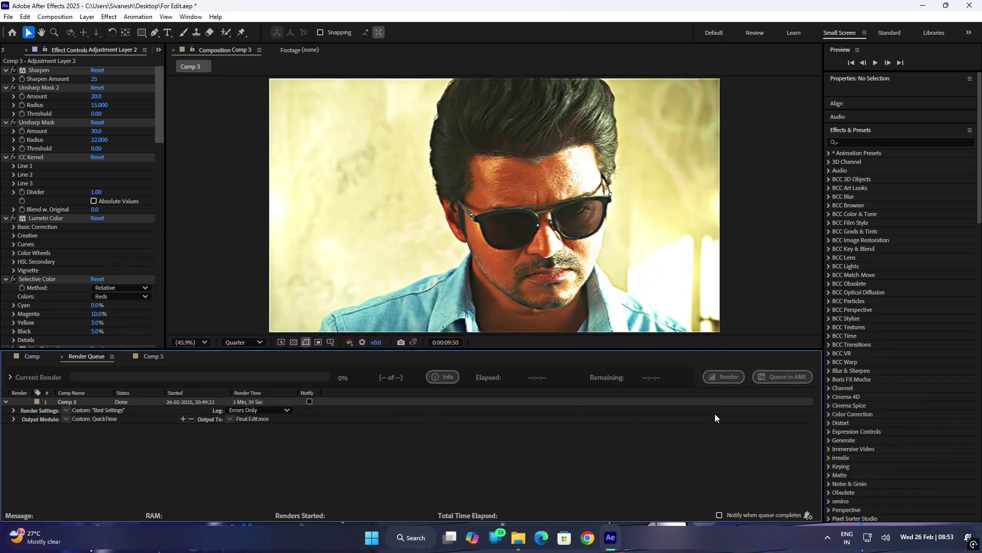
pyautogui.click(167, 356)
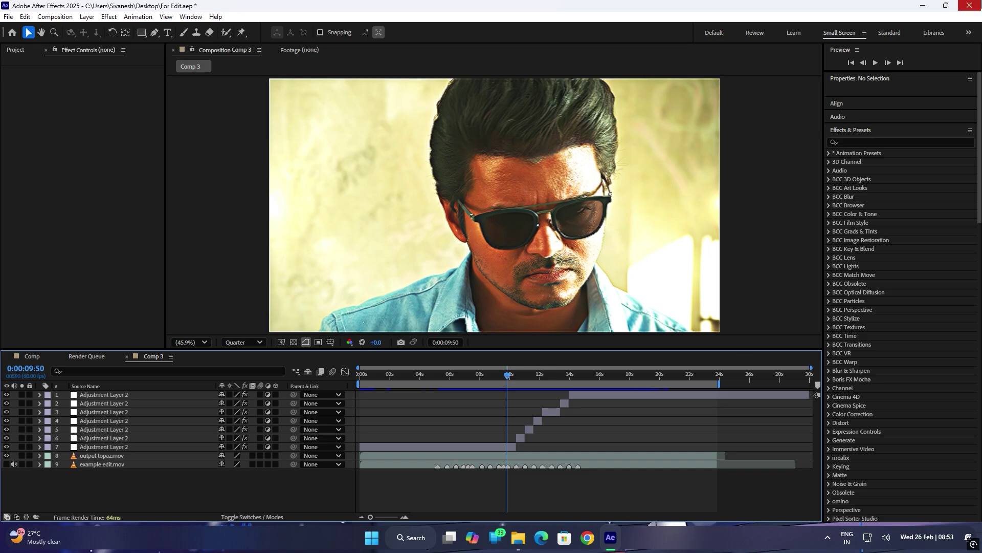
pyautogui.click(970, 5)
pyautogui.click(466, 296)
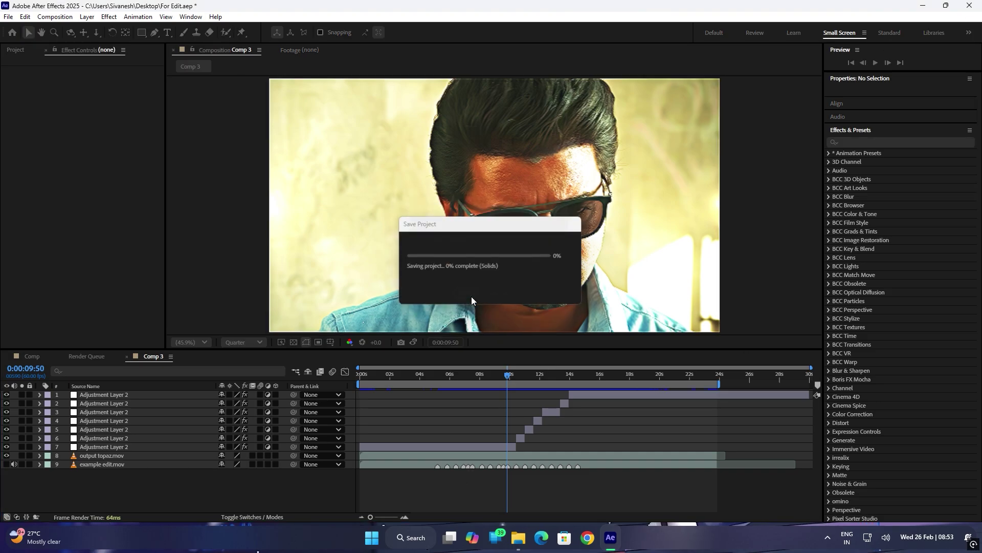